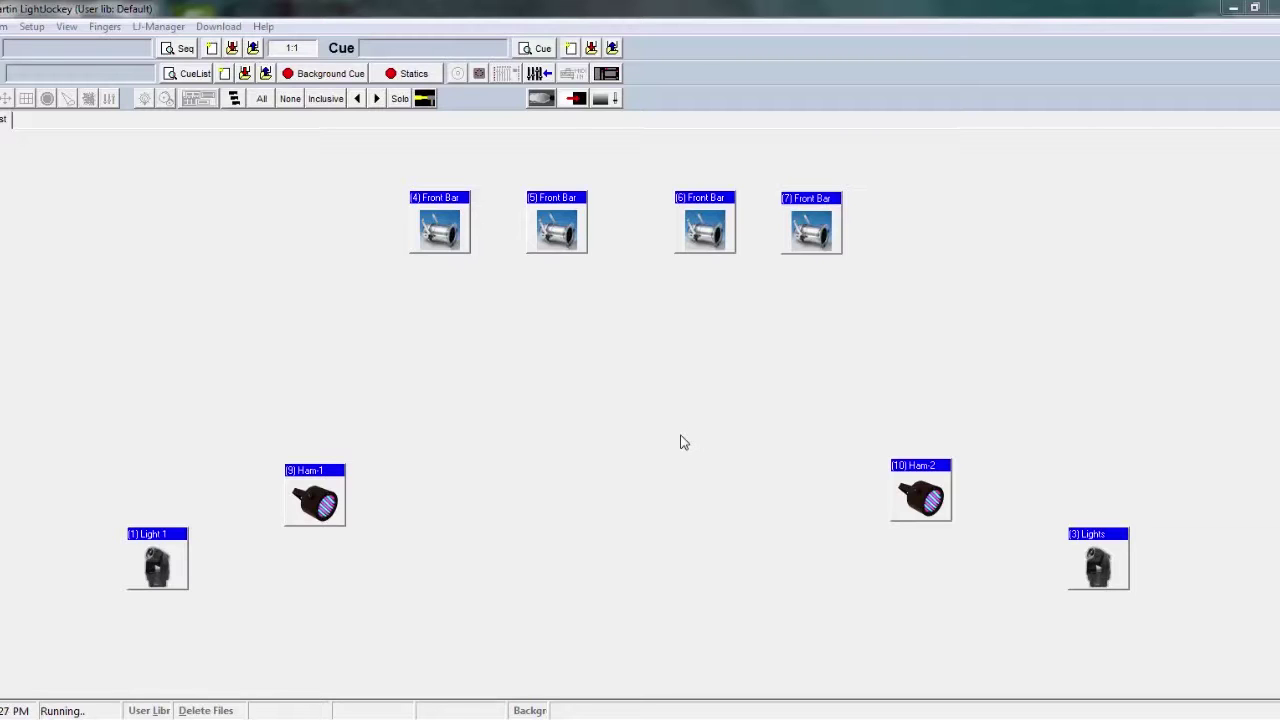
Step: Briefly open and close the cue editing and cuelist windows
{"action": "left_click", "coordinate": [544, 48]}
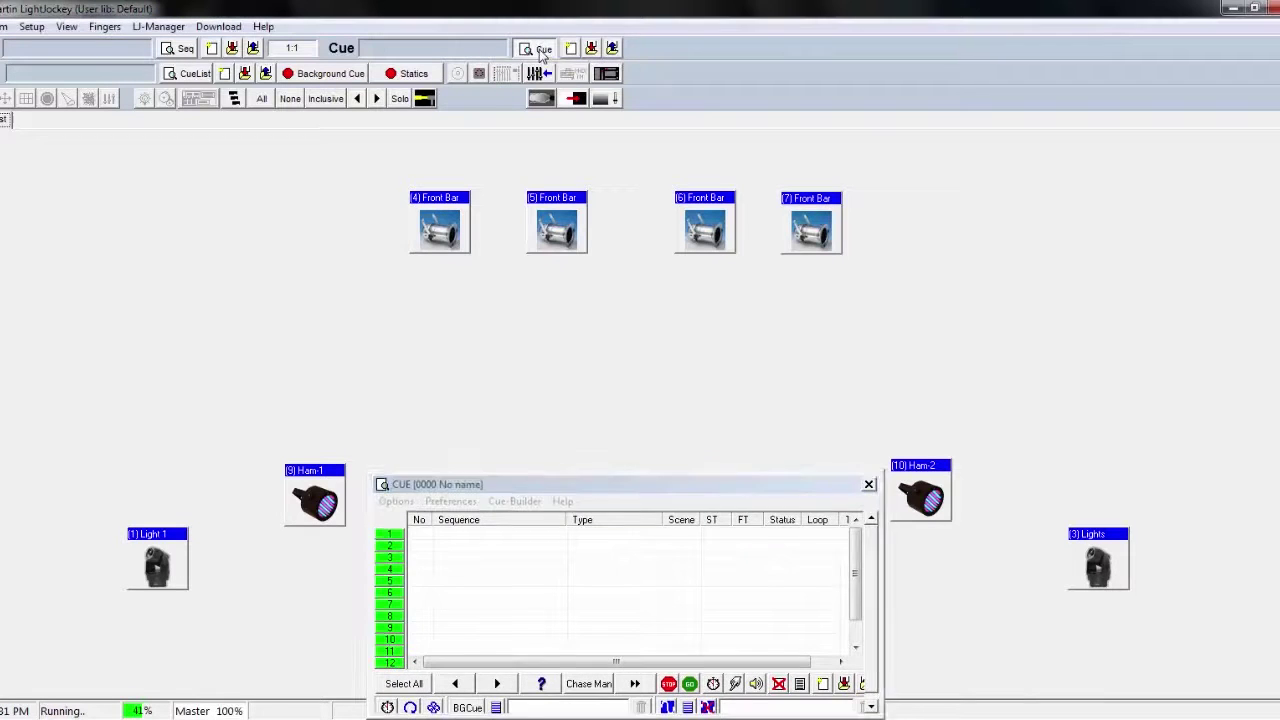
{"action": "left_click", "coordinate": [539, 49]}
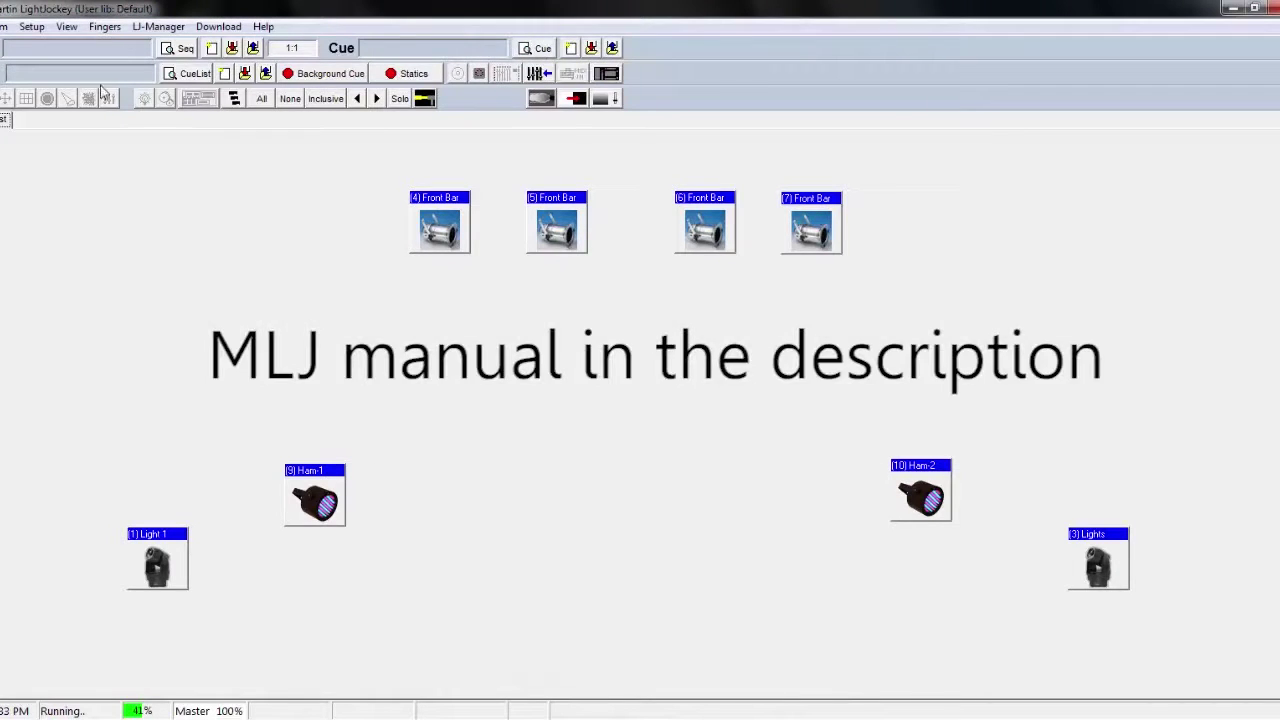
{"action": "left_click", "coordinate": [195, 75]}
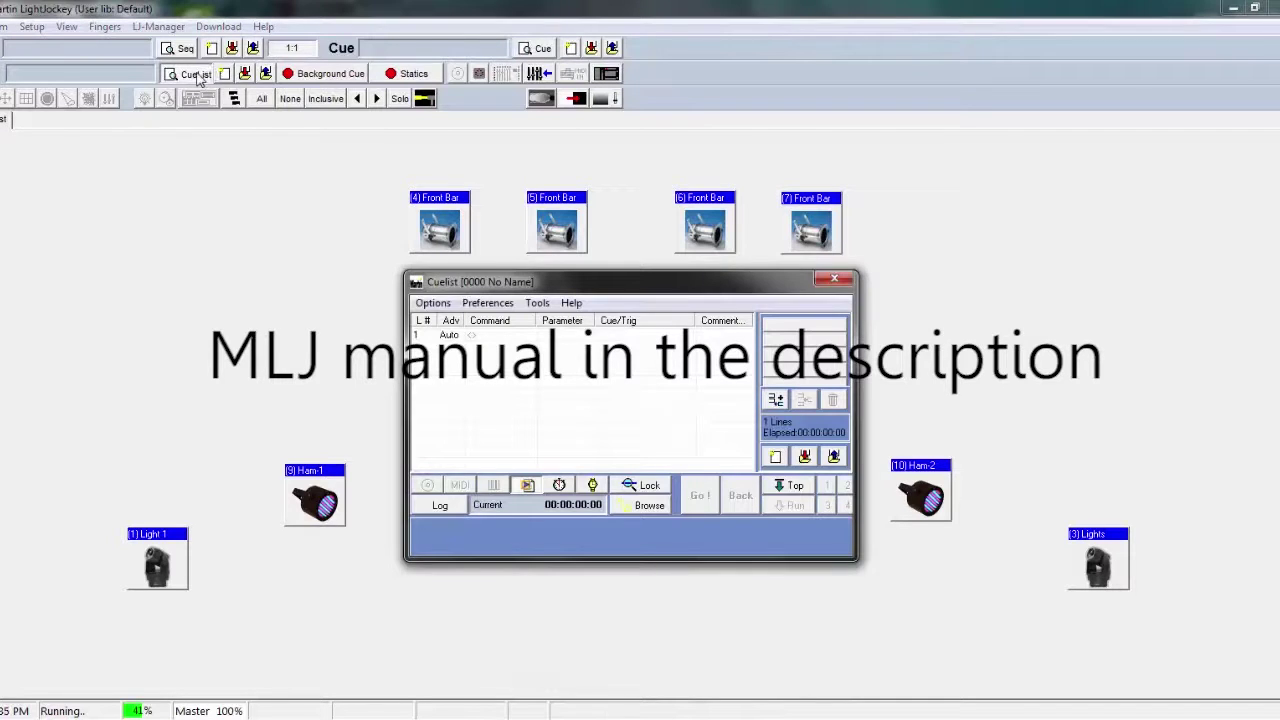
{"action": "left_click", "coordinate": [197, 78]}
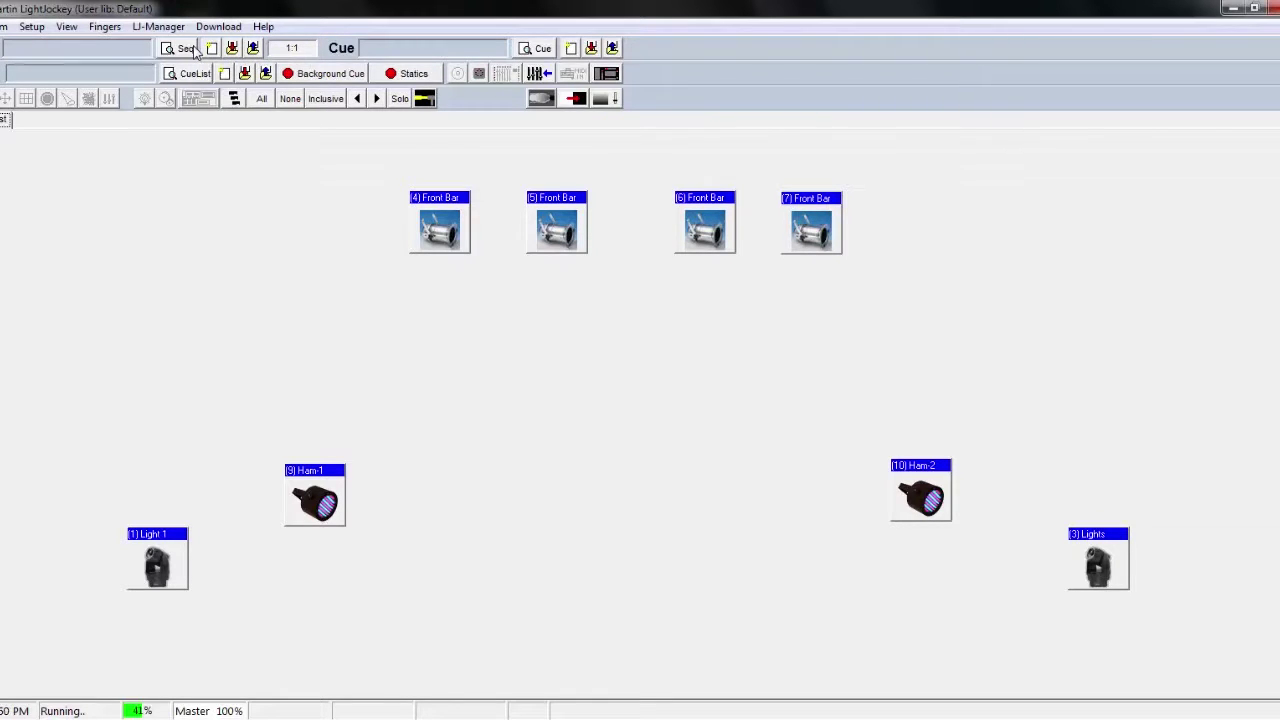
Step: Open the empty cuelist and set PC Timecode so its time follows the computer clock
{"action": "left_click", "coordinate": [203, 80]}
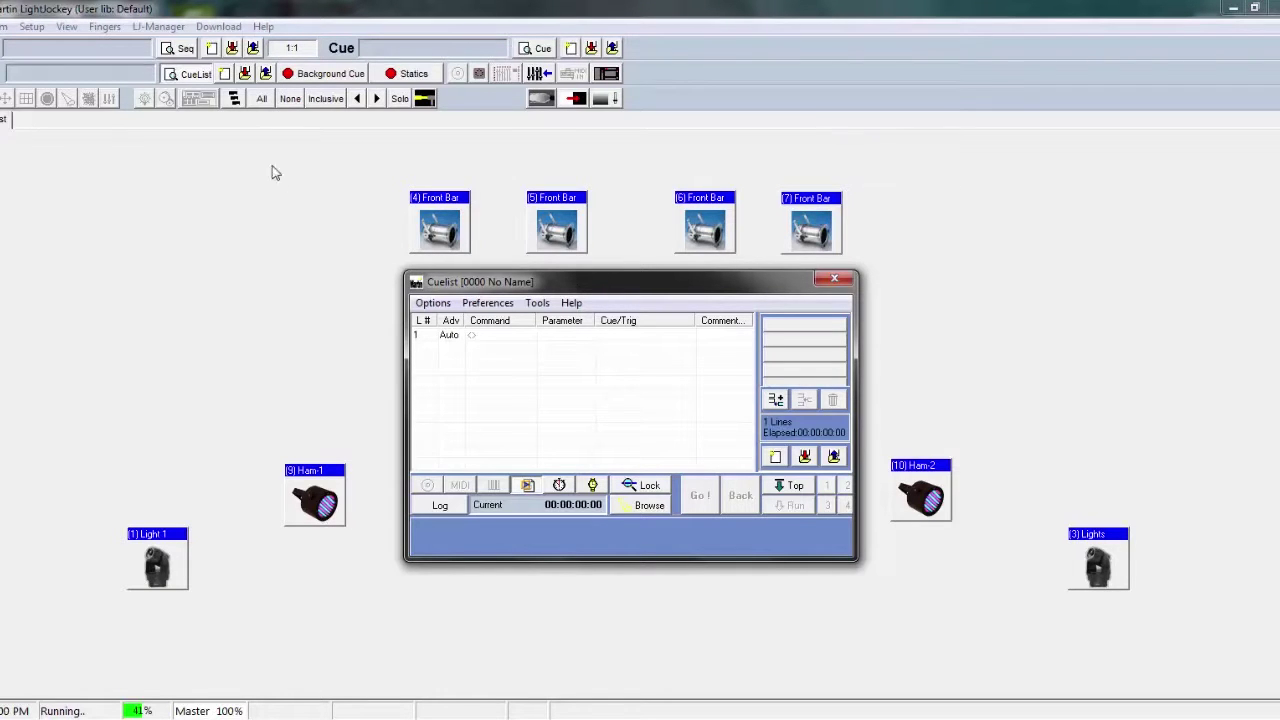
{"action": "left_click", "coordinate": [318, 74]}
{"action": "left_click", "coordinate": [318, 74]}
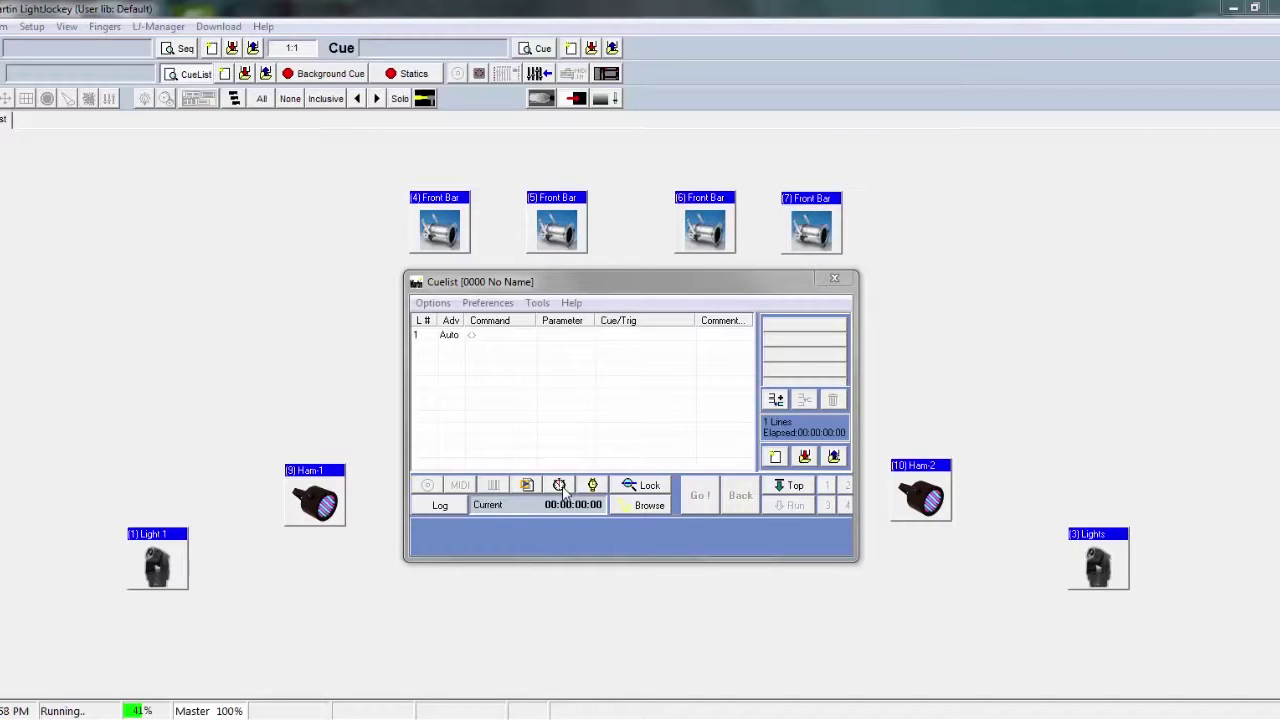
{"action": "left_click", "coordinate": [593, 486]}
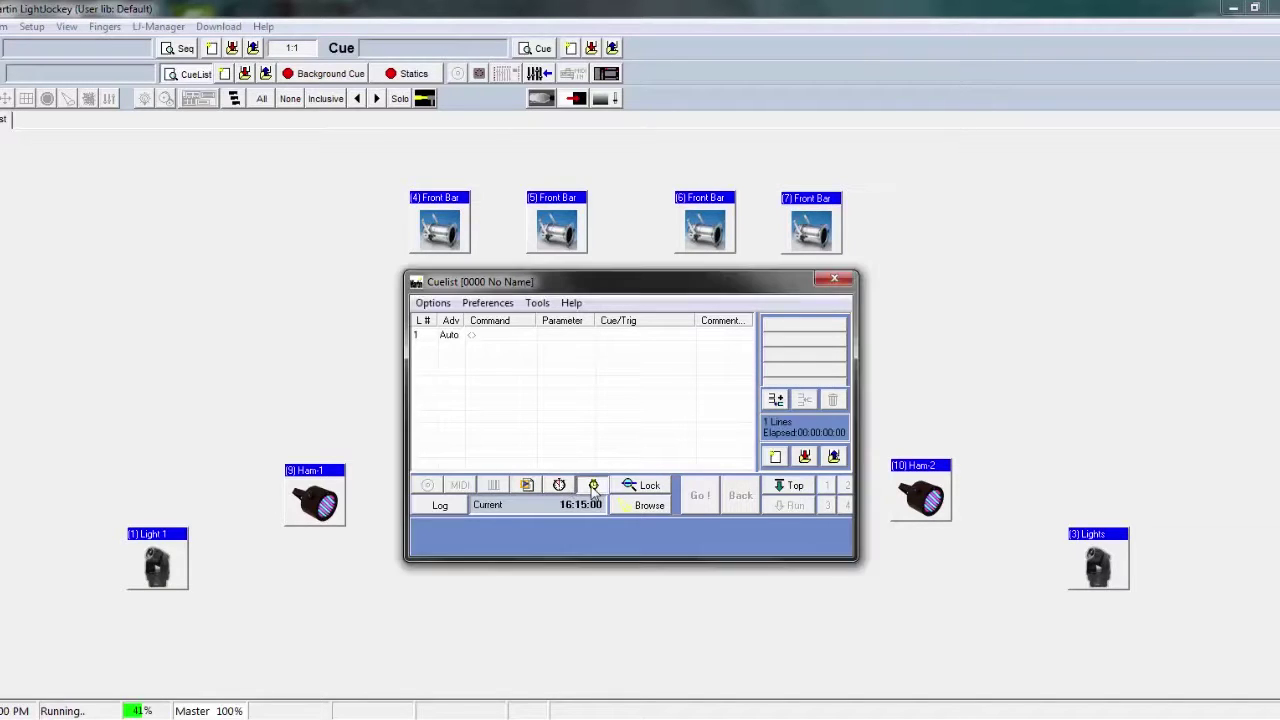
{"action": "left_click", "coordinate": [527, 486]}
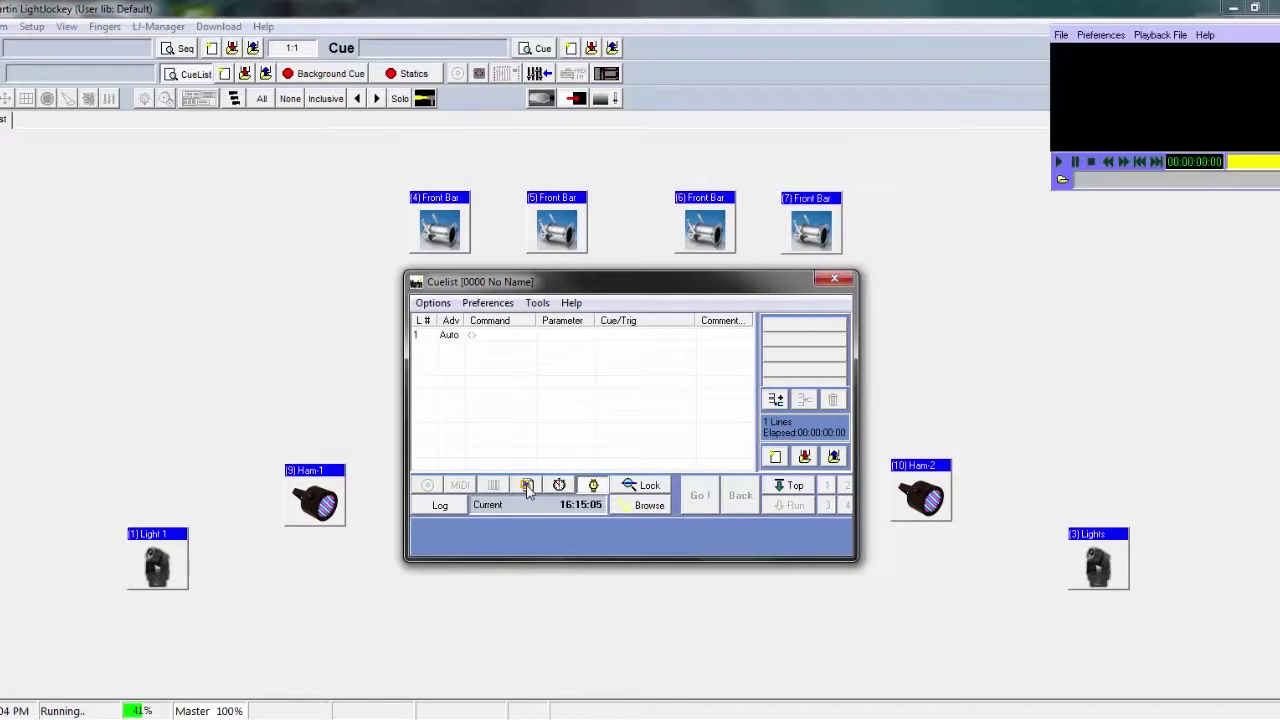
{"action": "left_click", "coordinate": [593, 490]}
{"action": "left_click", "coordinate": [1062, 35]}
{"action": "left_click", "coordinate": [1087, 166]}
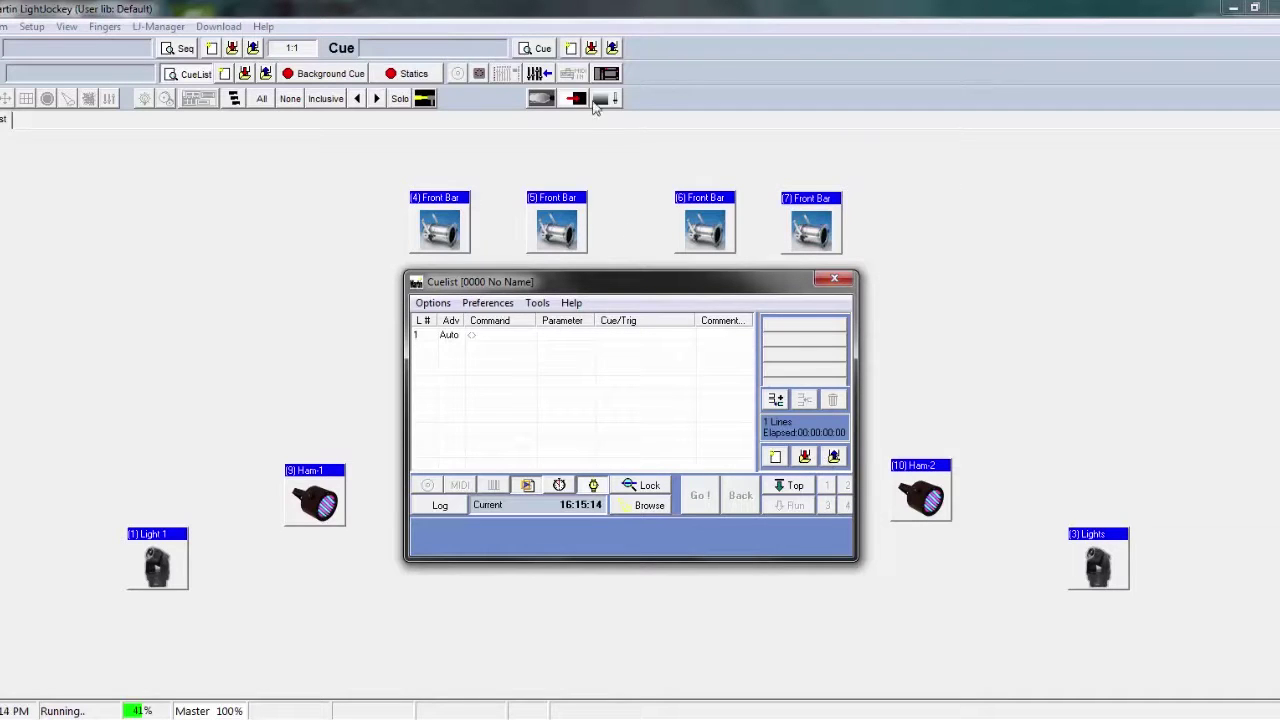
{"action": "left_click", "coordinate": [834, 456]}
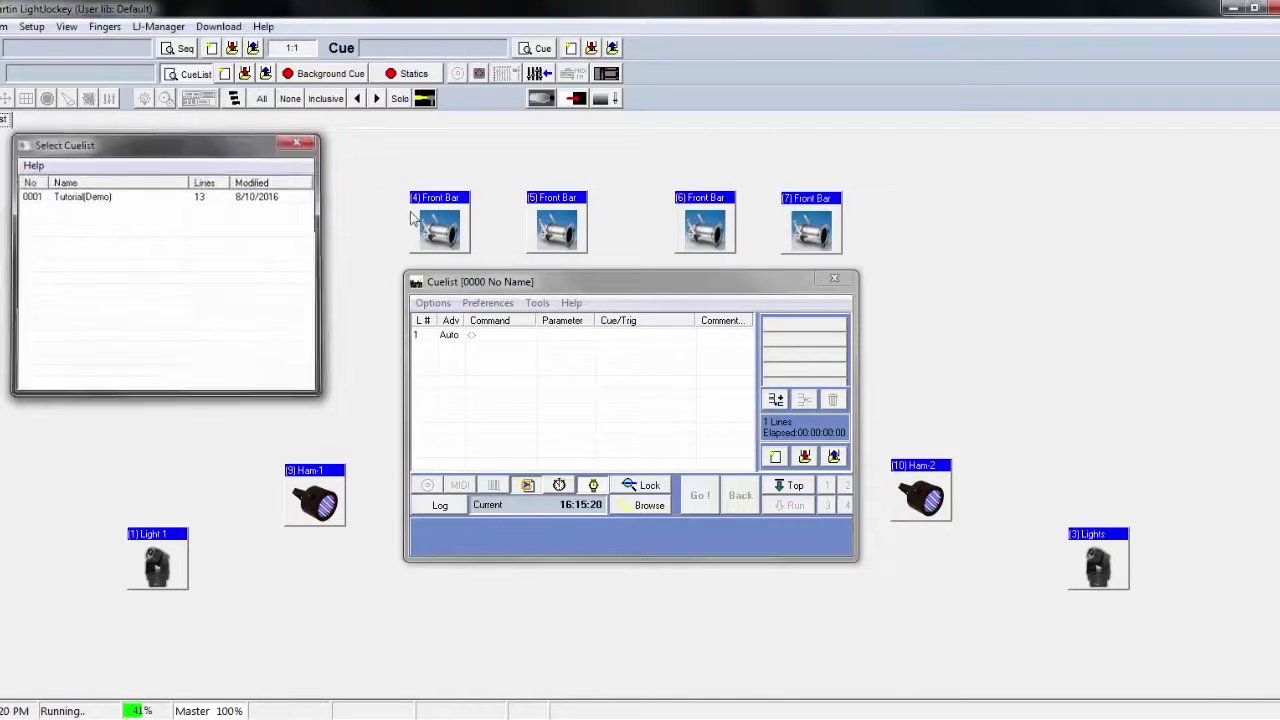
{"action": "left_click", "coordinate": [299, 140]}
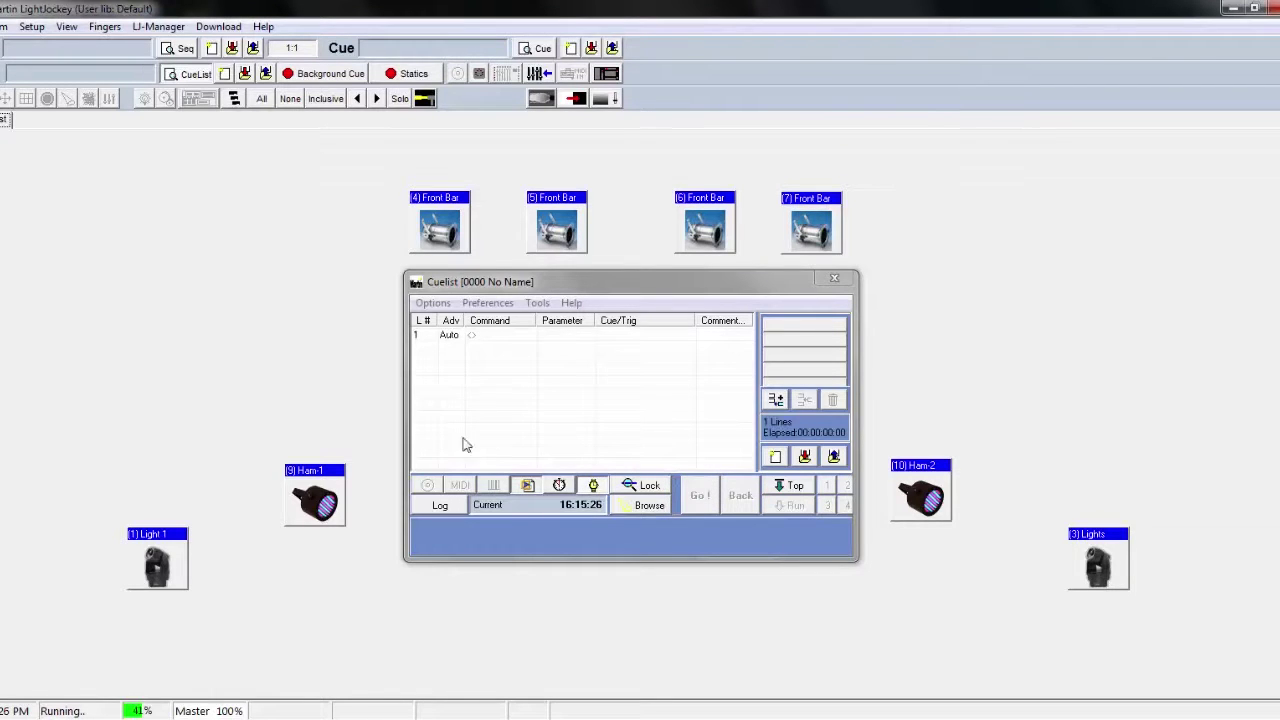
Step: Open the Log Elapsed Time window next to the empty cuelist
{"action": "left_click", "coordinate": [446, 340]}
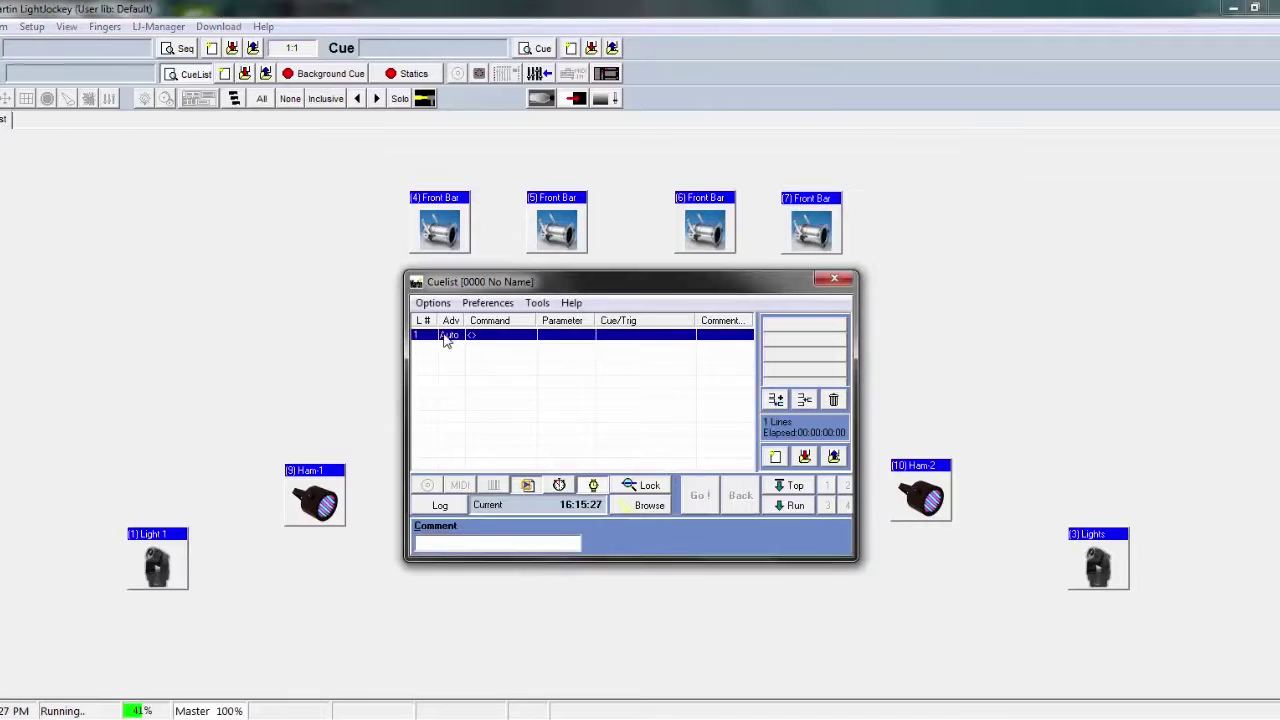
{"action": "left_click", "coordinate": [486, 459]}
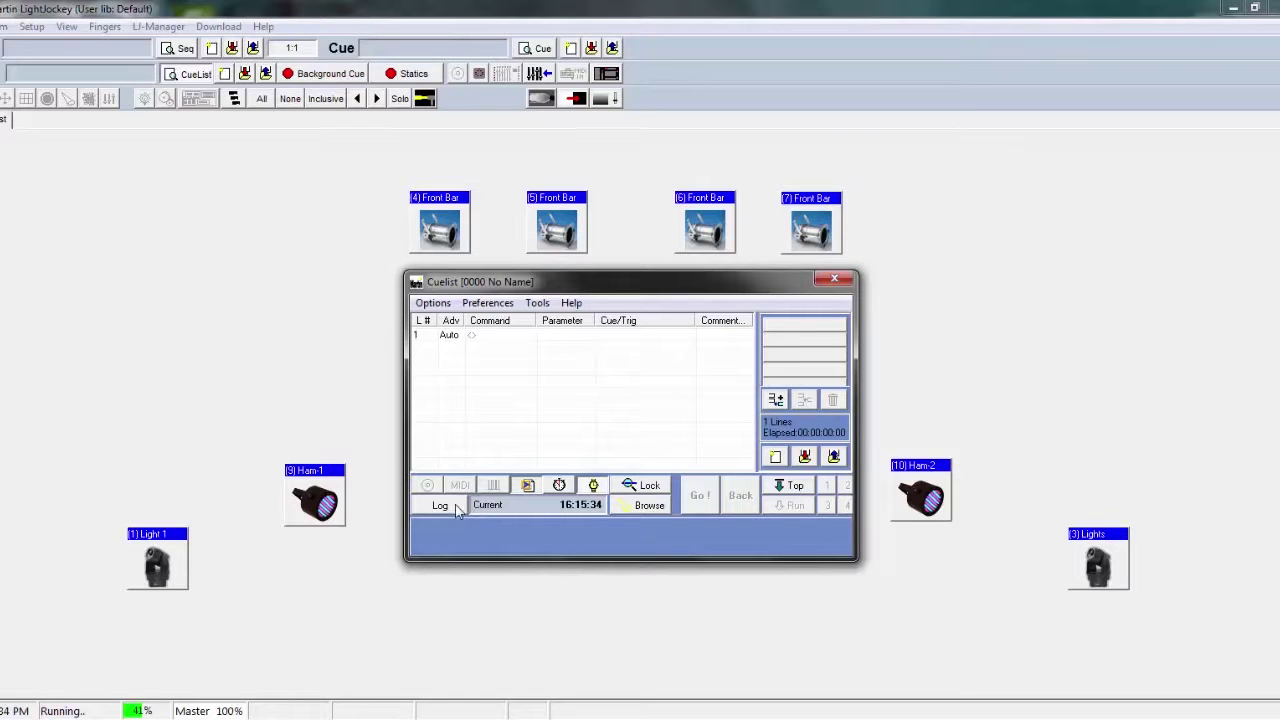
{"action": "left_click", "coordinate": [457, 508]}
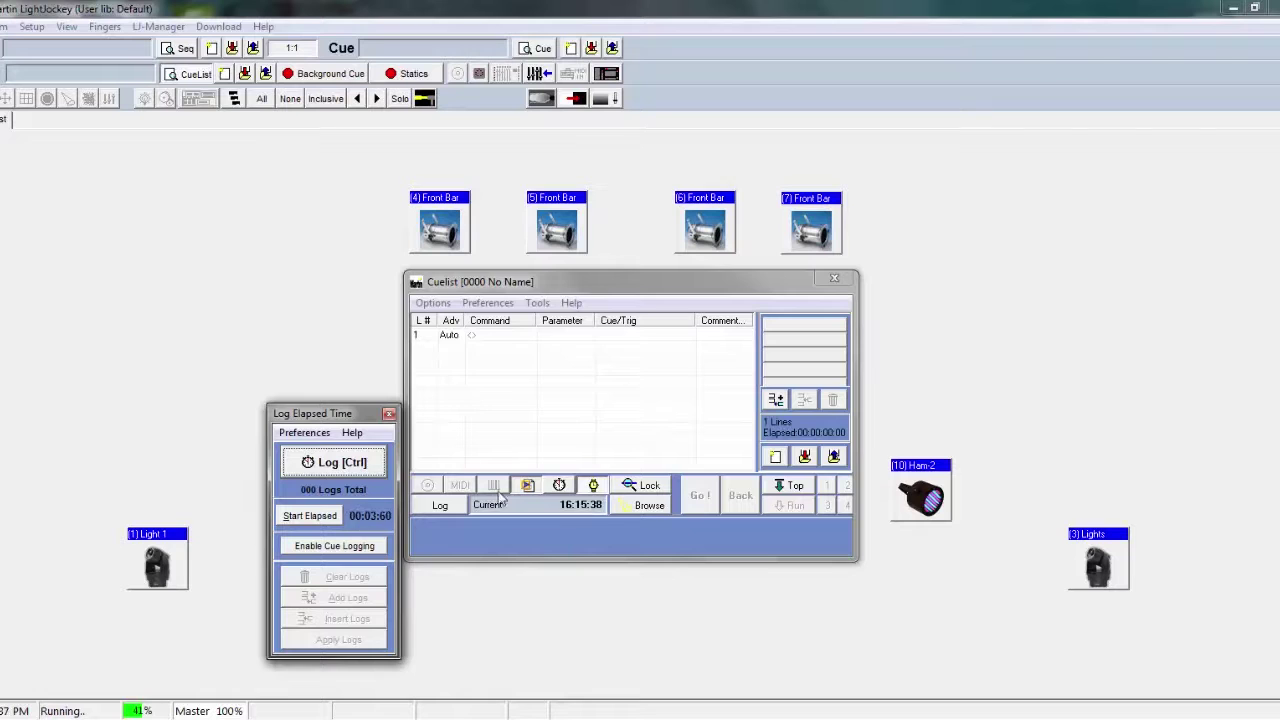
Step: Switch the cuelist to media timecode and load Elegant from the Tunes folder into the player
{"action": "left_click", "coordinate": [594, 486]}
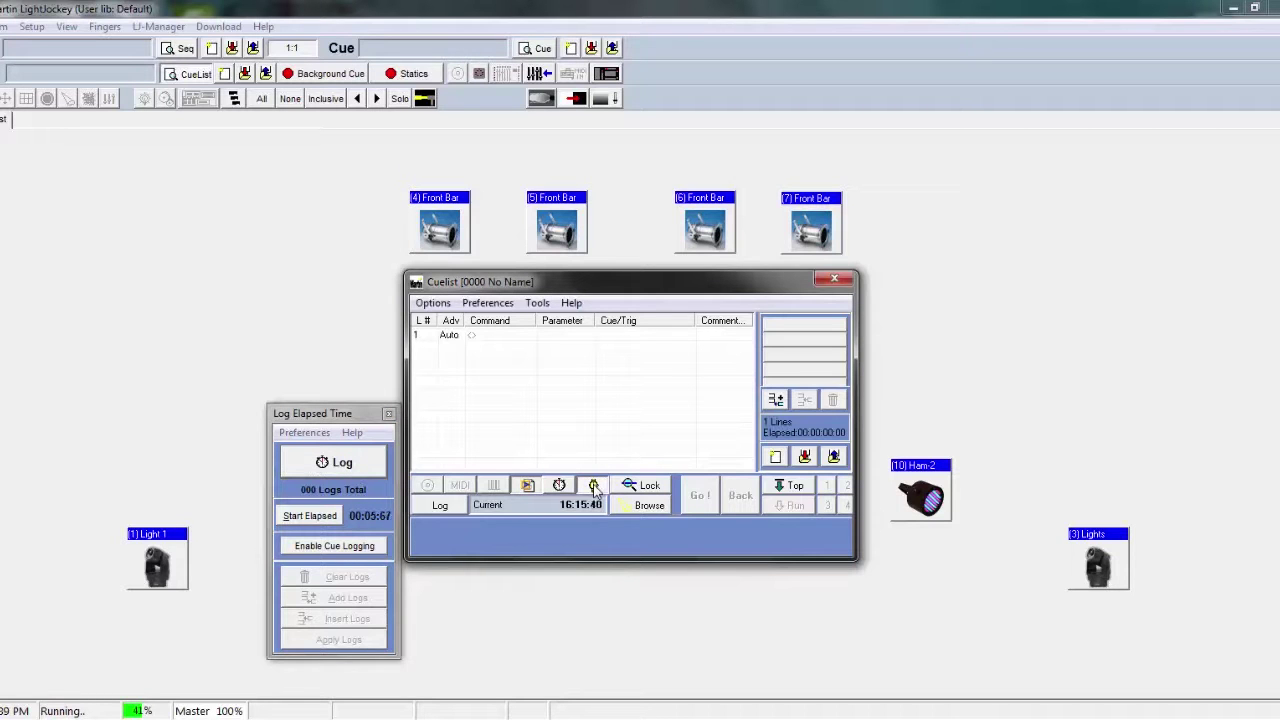
{"action": "left_click", "coordinate": [530, 486]}
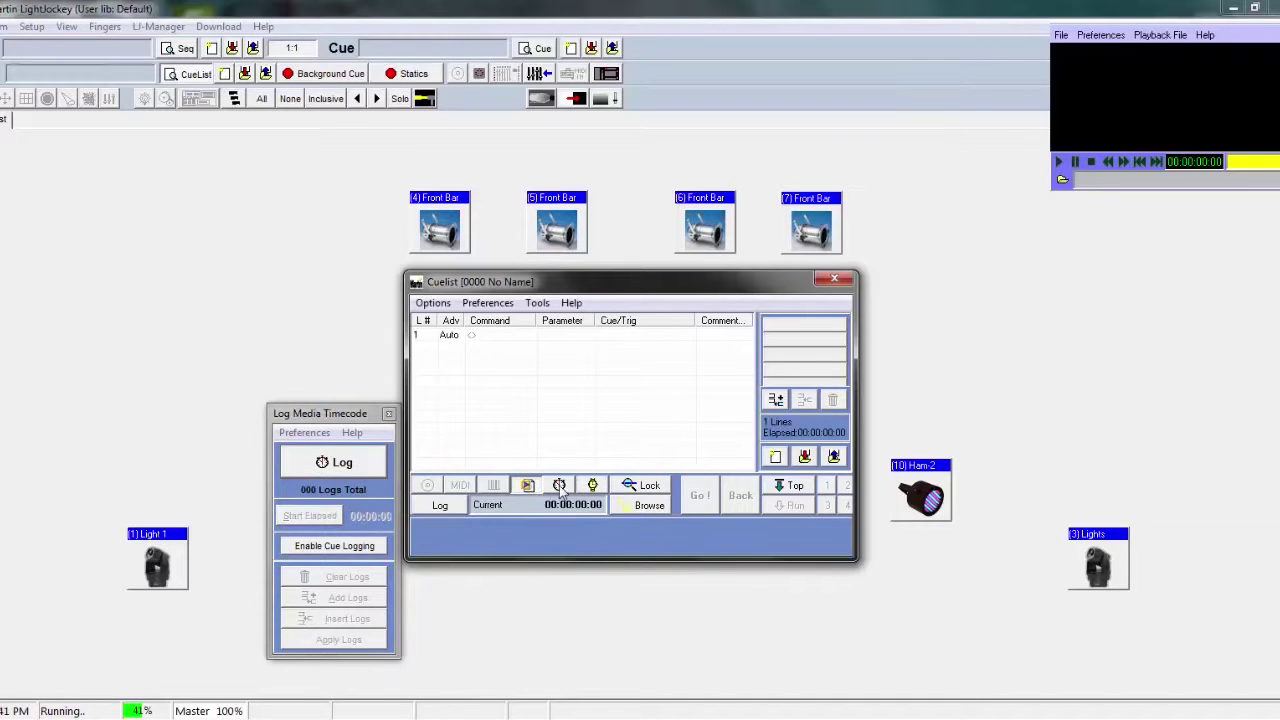
{"action": "left_click", "coordinate": [1062, 181]}
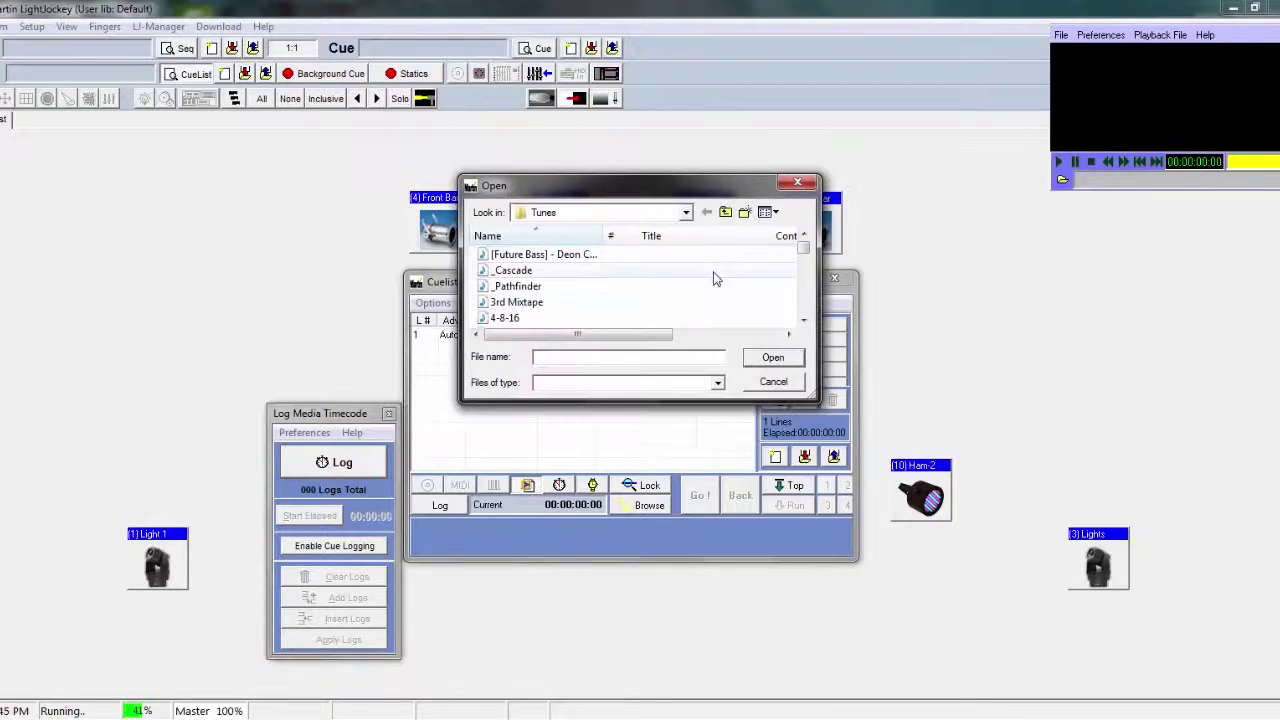
{"action": "left_click", "coordinate": [703, 303]}
{"action": "scroll", "coordinate": [703, 303], "scroll_direction": "down", "scroll_amount": 2}
{"action": "scroll", "coordinate": [703, 303], "scroll_direction": "up", "scroll_amount": 1}
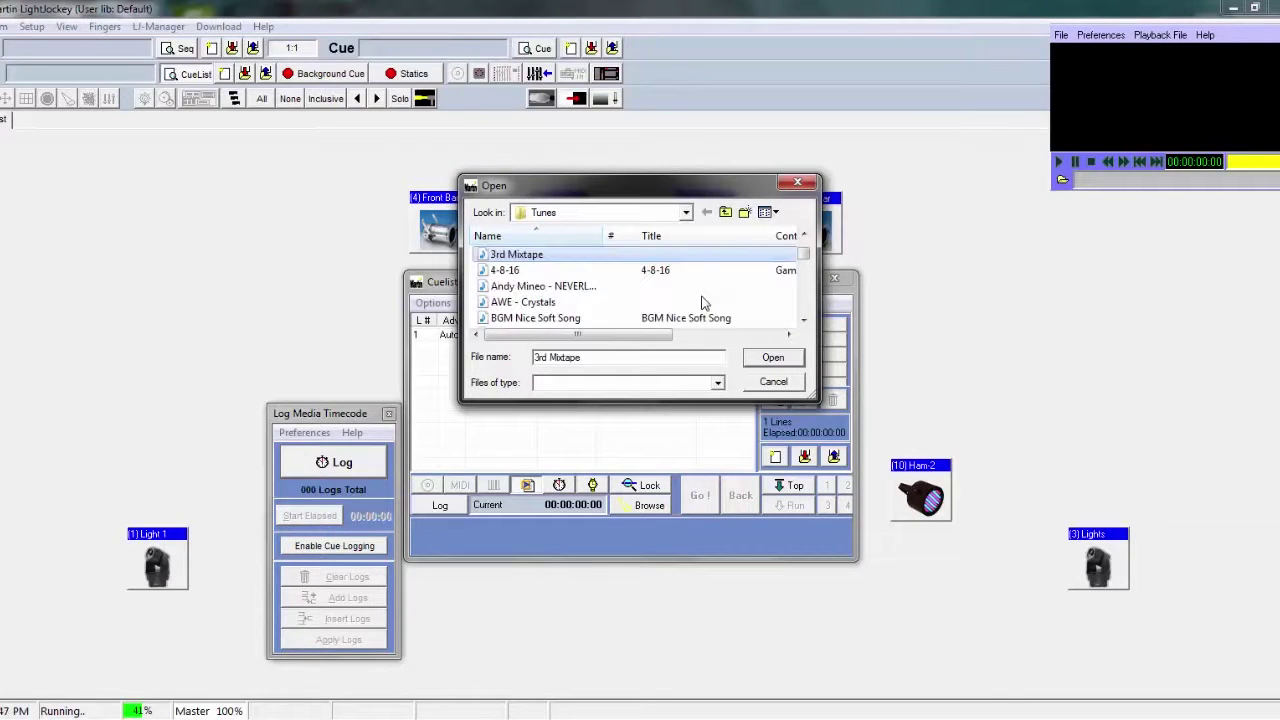
{"action": "scroll", "coordinate": [703, 303], "scroll_direction": "down", "scroll_amount": 1}
{"action": "left_click", "coordinate": [785, 322]}
{"action": "left_click", "coordinate": [770, 357]}
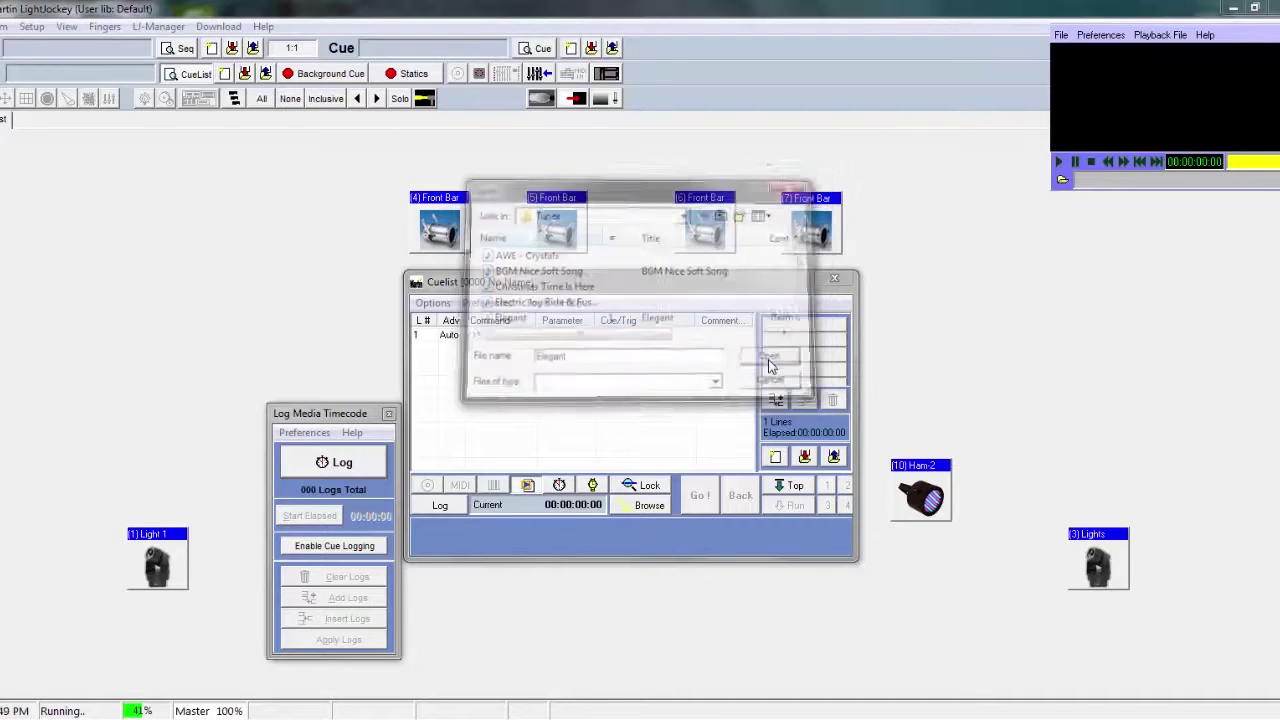
{"action": "left_click", "coordinate": [342, 420]}
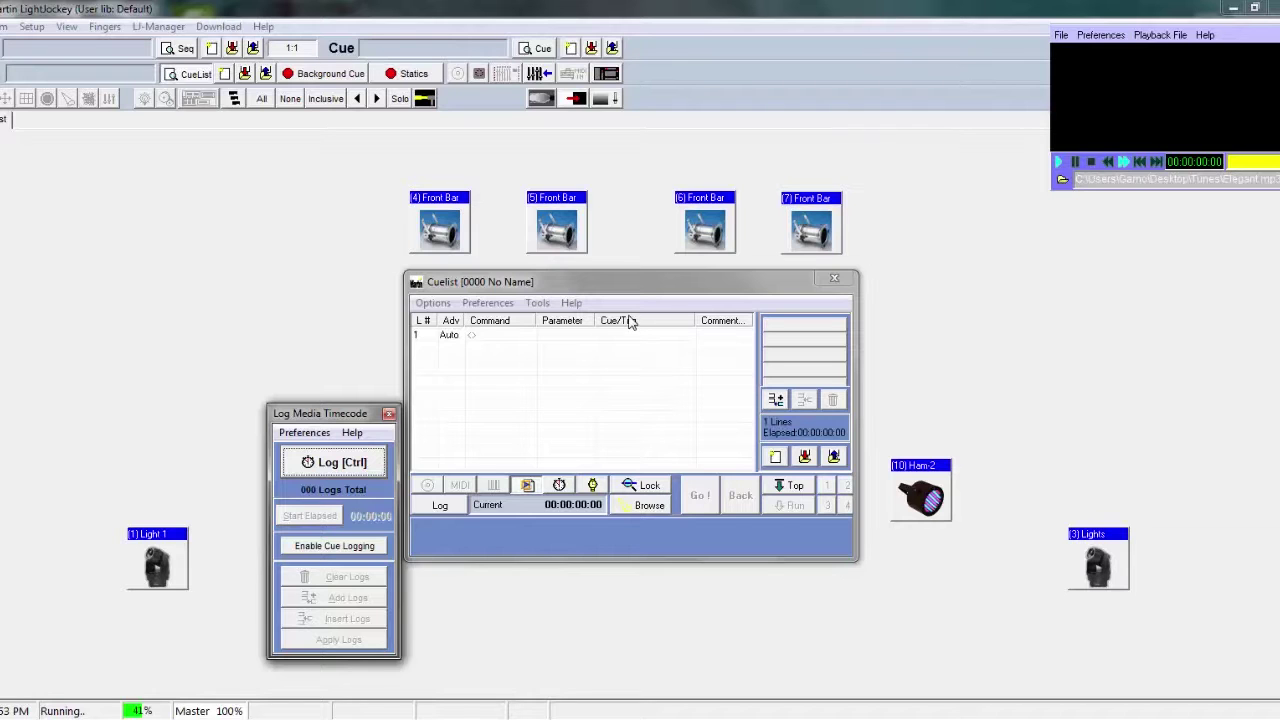
Step: Open the empty background cue list and place it below the cuelist window
{"action": "left_click", "coordinate": [318, 74]}
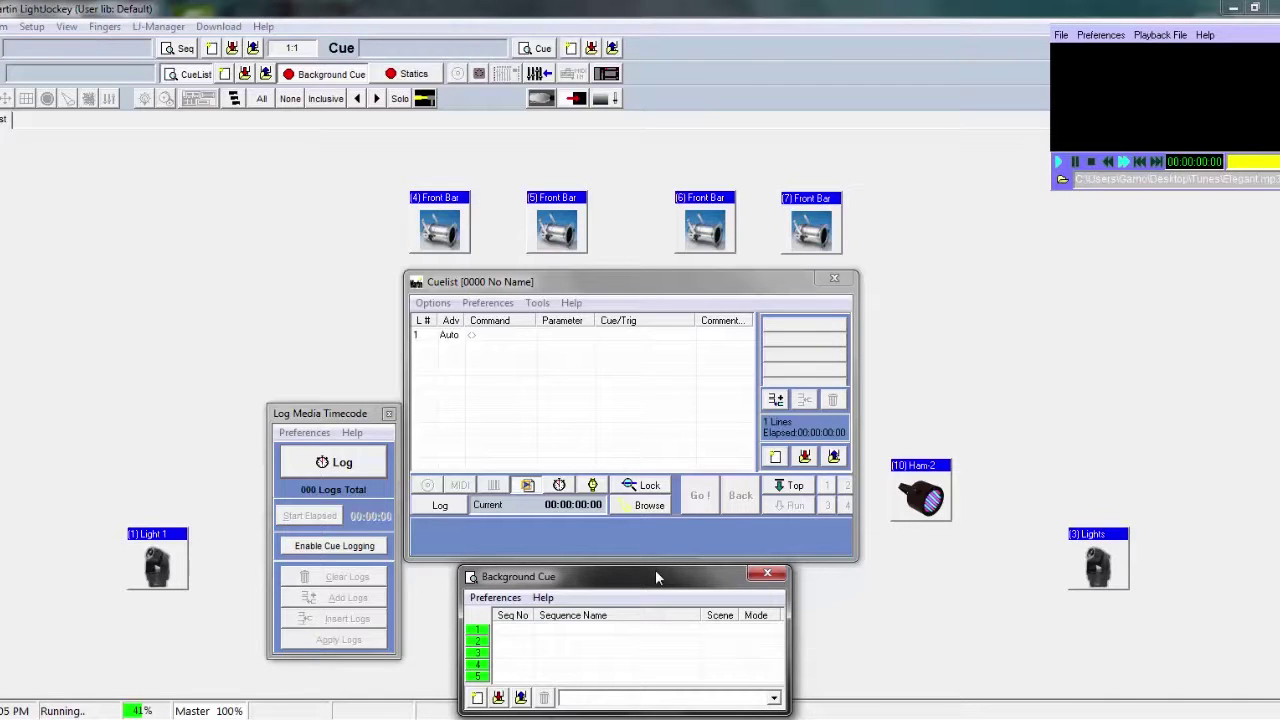
{"action": "left_click", "coordinate": [622, 356]}
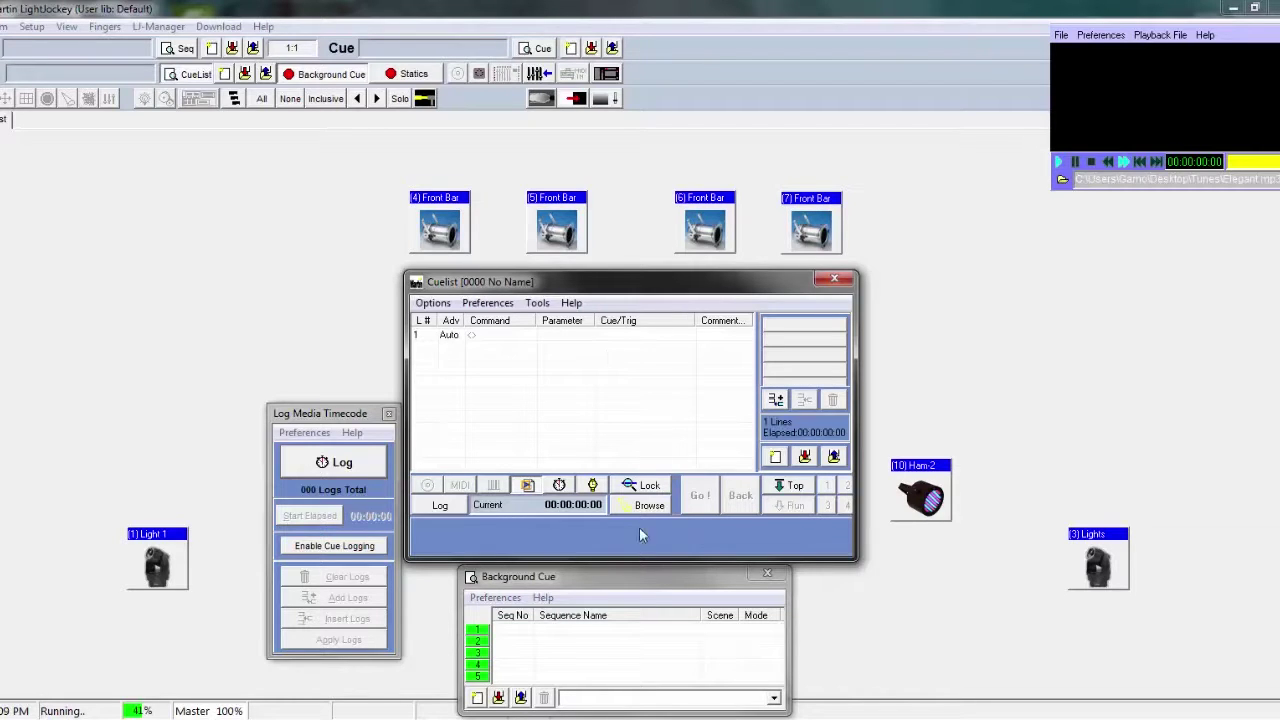
{"action": "left_click", "coordinate": [642, 579]}
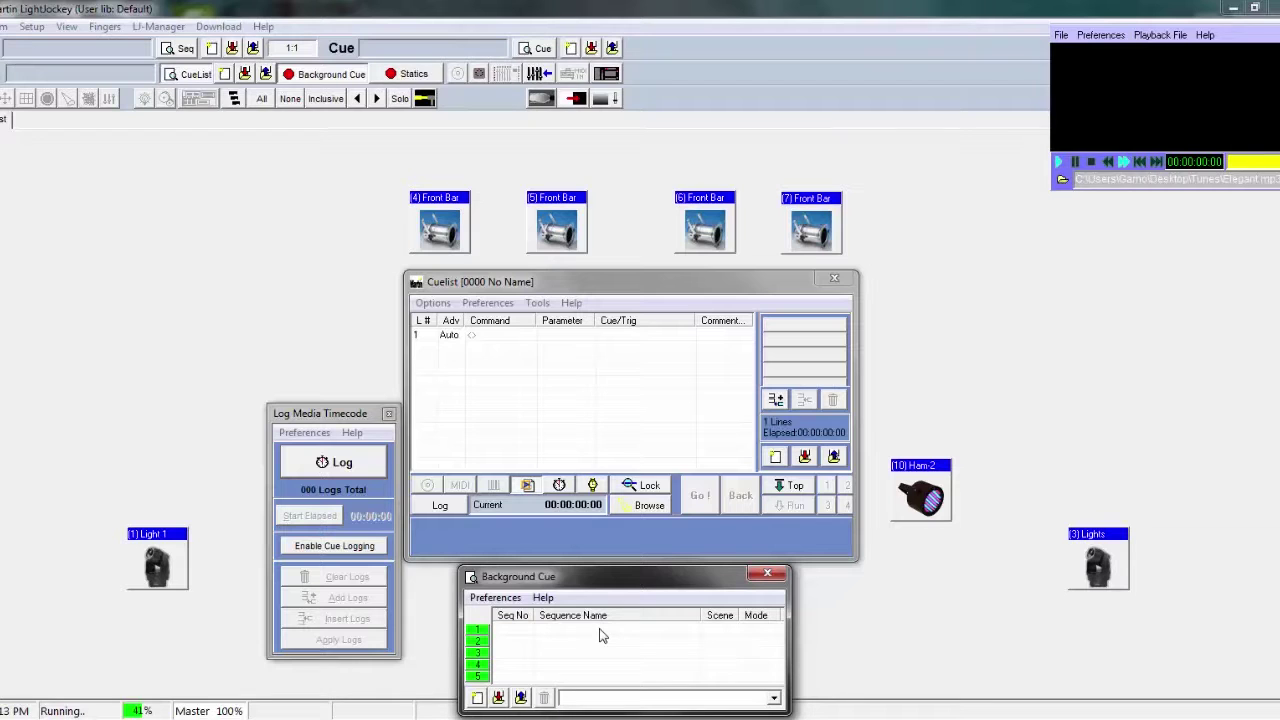
{"action": "left_click", "coordinate": [568, 355]}
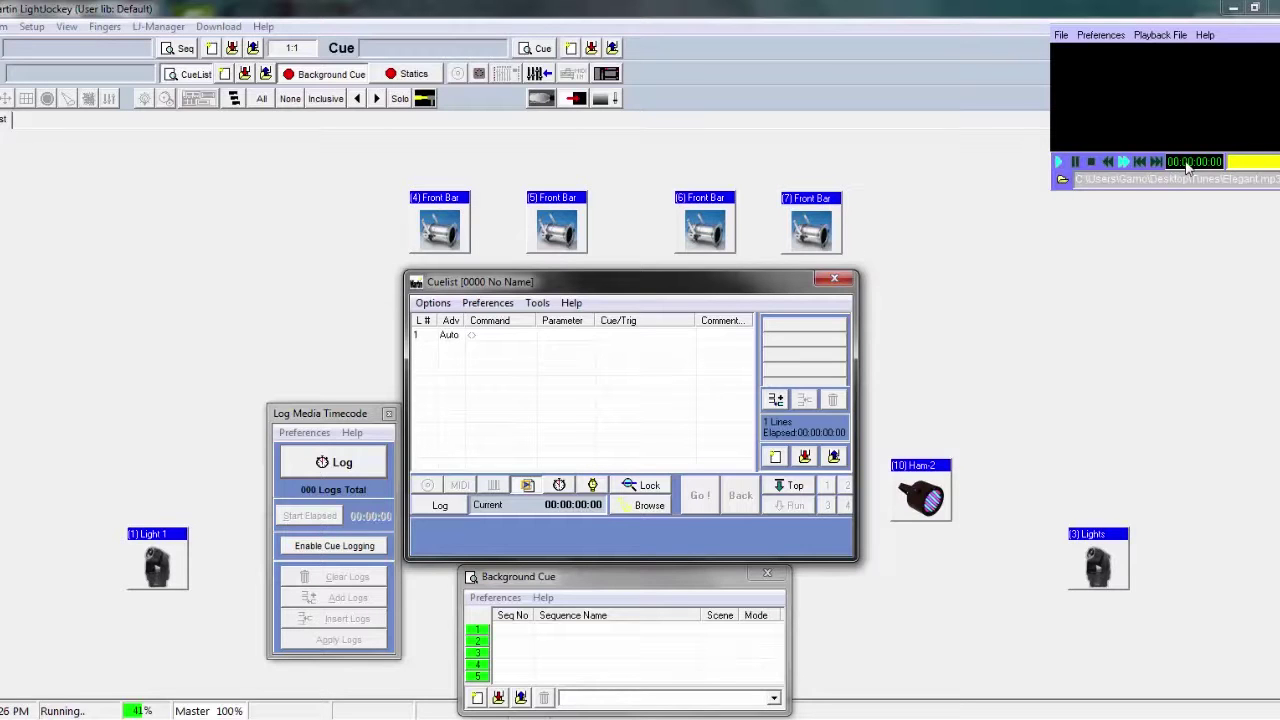
Step: Play Elegant, log five media timecode points during the song, then stop it
{"action": "left_click", "coordinate": [1063, 165]}
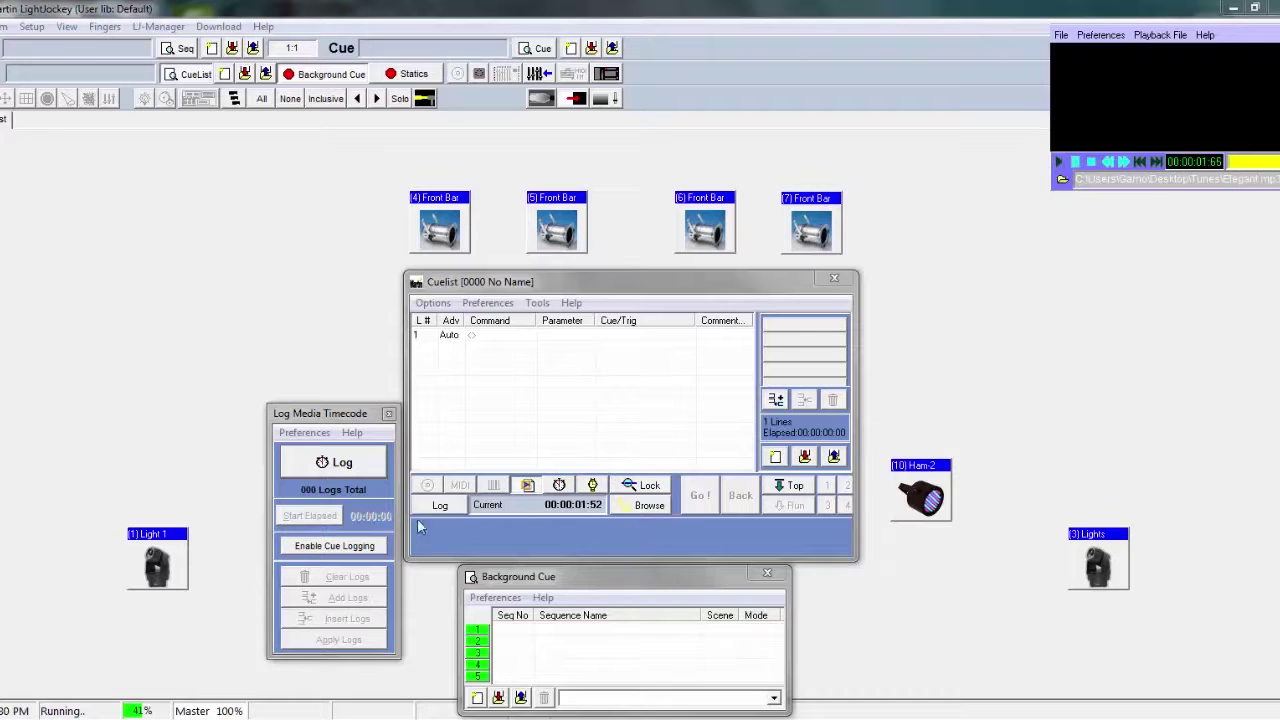
{"action": "left_click", "coordinate": [335, 464]}
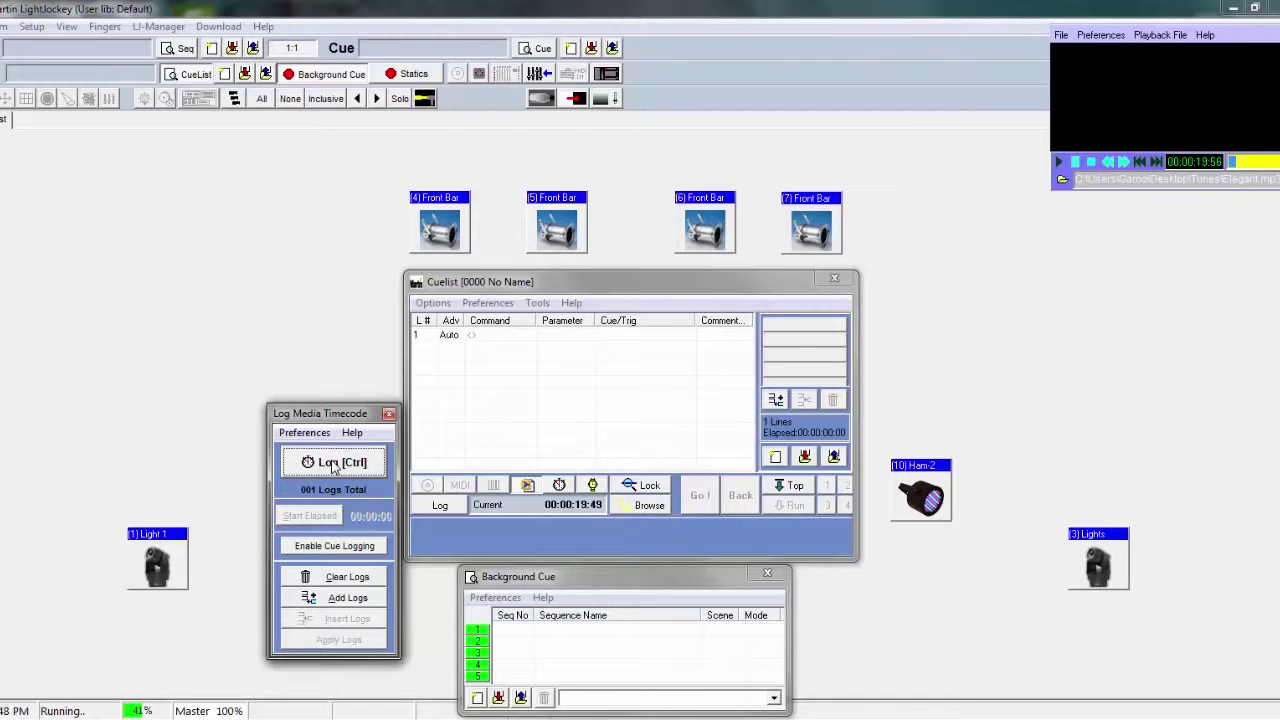
{"action": "left_click", "coordinate": [336, 465]}
{"action": "left_click", "coordinate": [335, 467]}
{"action": "left_click", "coordinate": [341, 473]}
{"action": "left_click", "coordinate": [350, 470]}
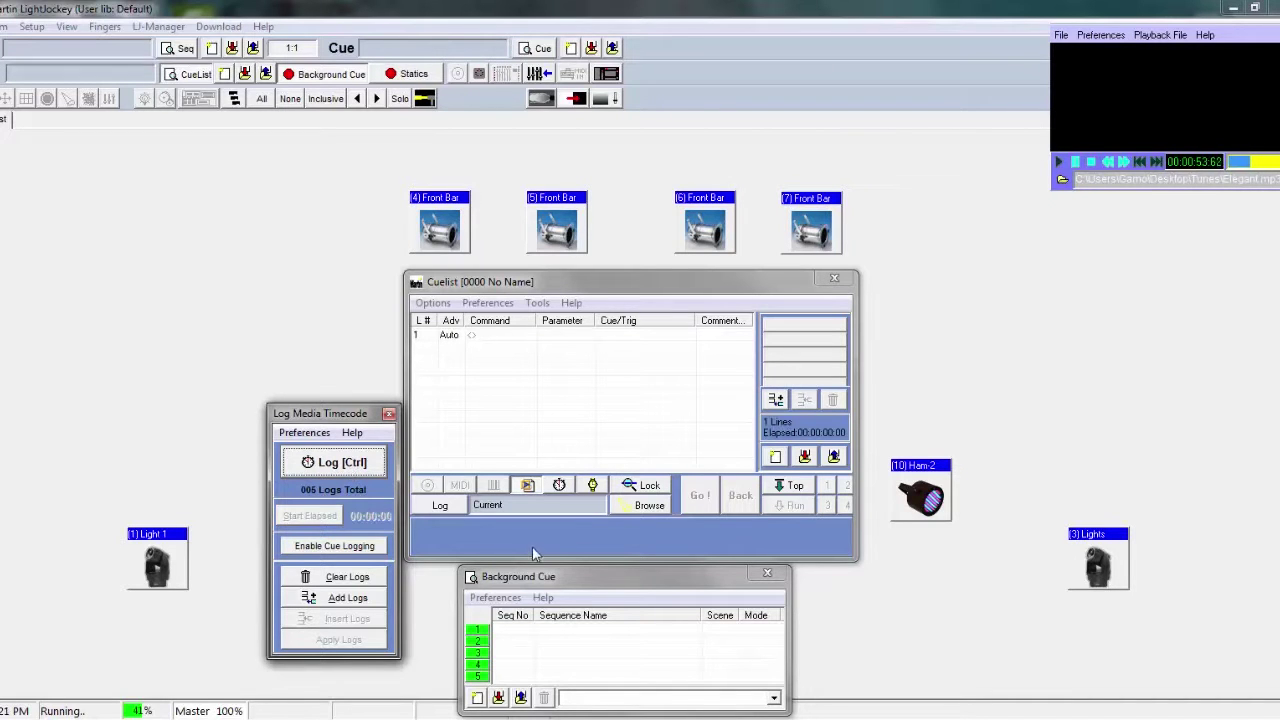
{"action": "left_click", "coordinate": [1094, 164]}
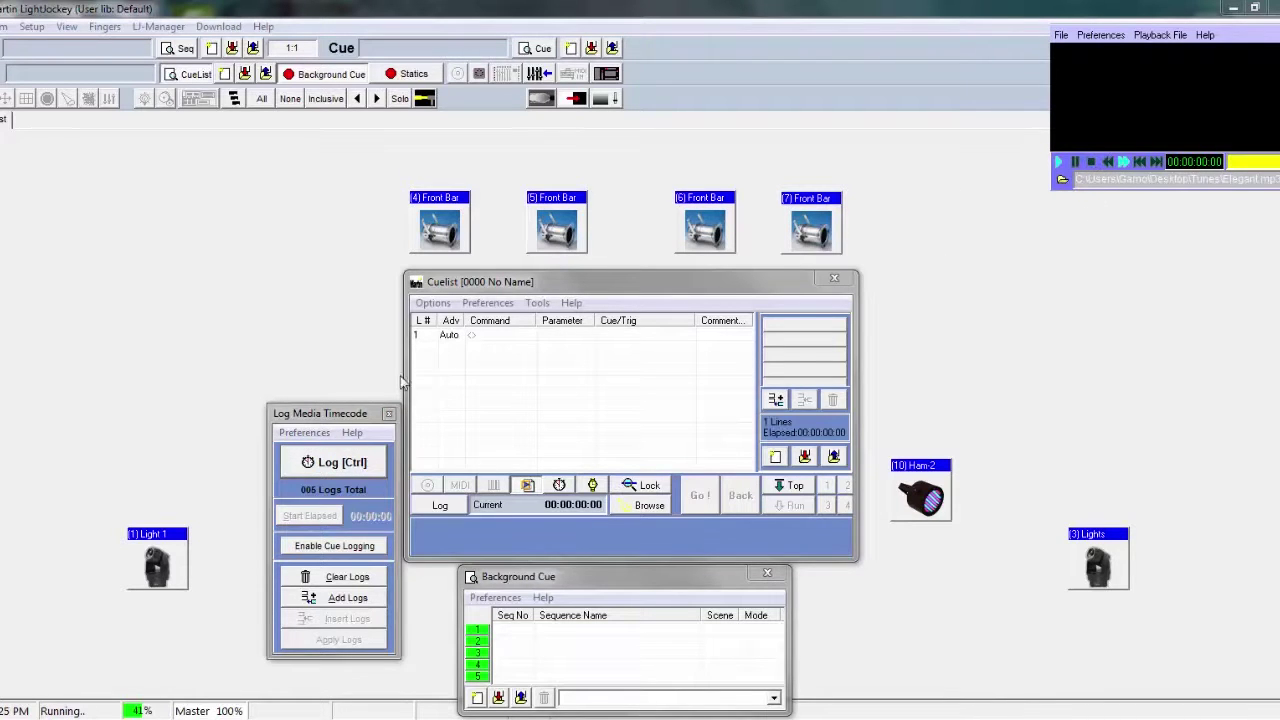
{"action": "left_click", "coordinate": [338, 420]}
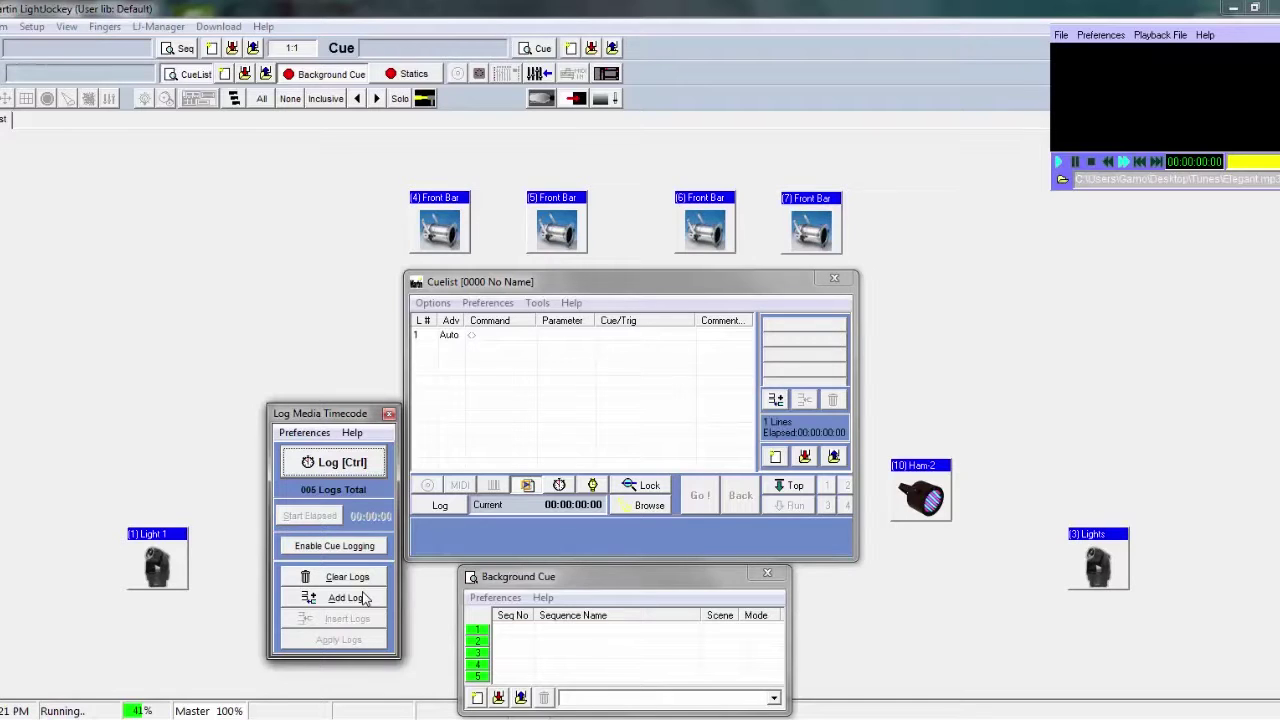
{"action": "left_click", "coordinate": [535, 52]}
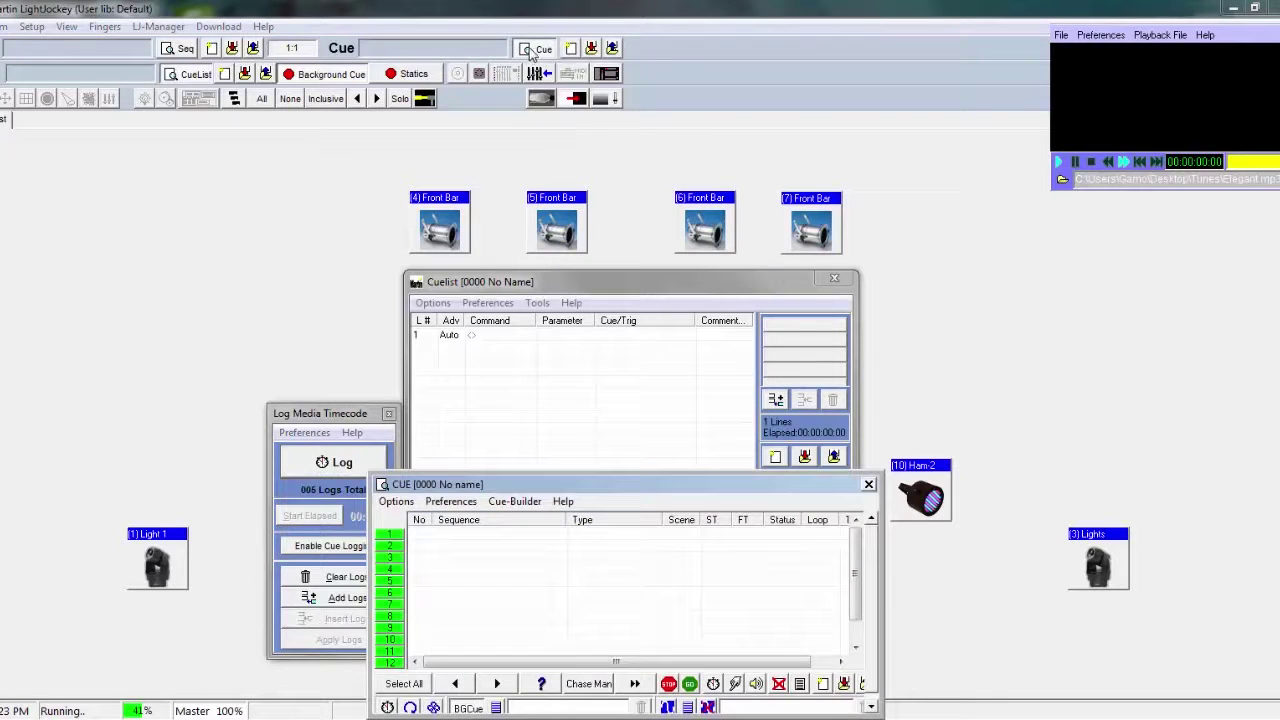
{"action": "left_click", "coordinate": [535, 50]}
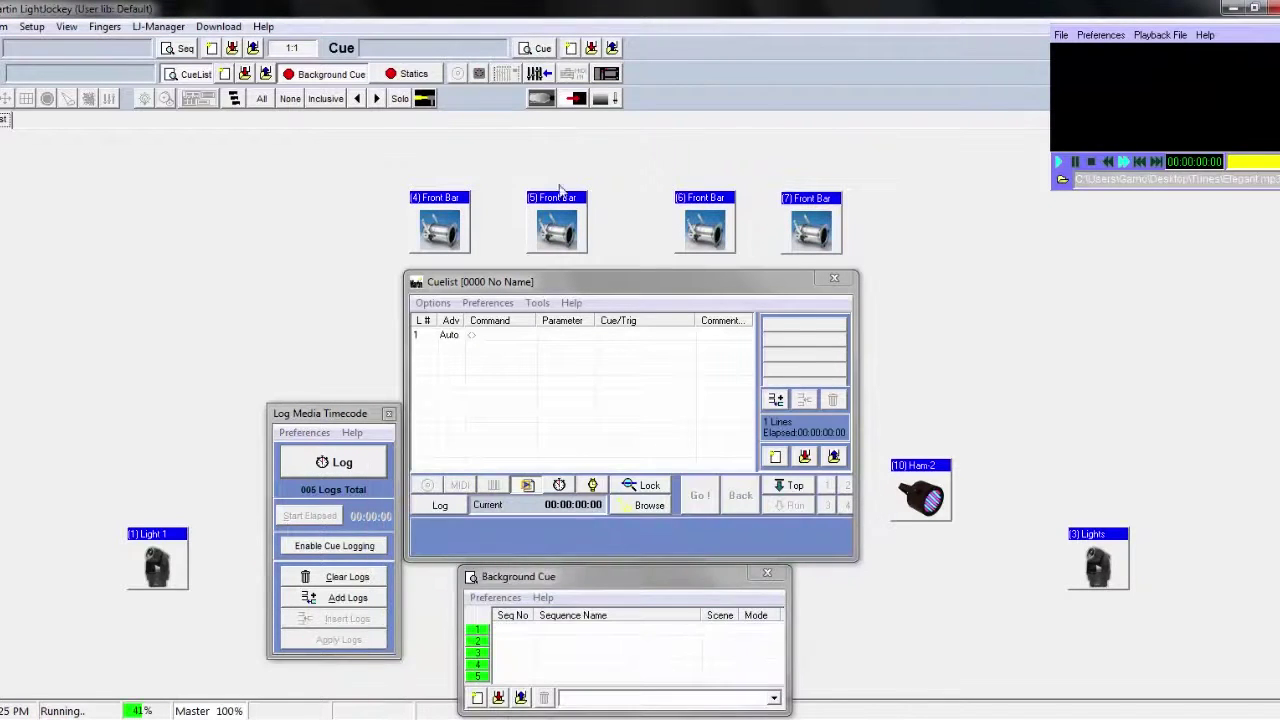
{"action": "left_click", "coordinate": [535, 50]}
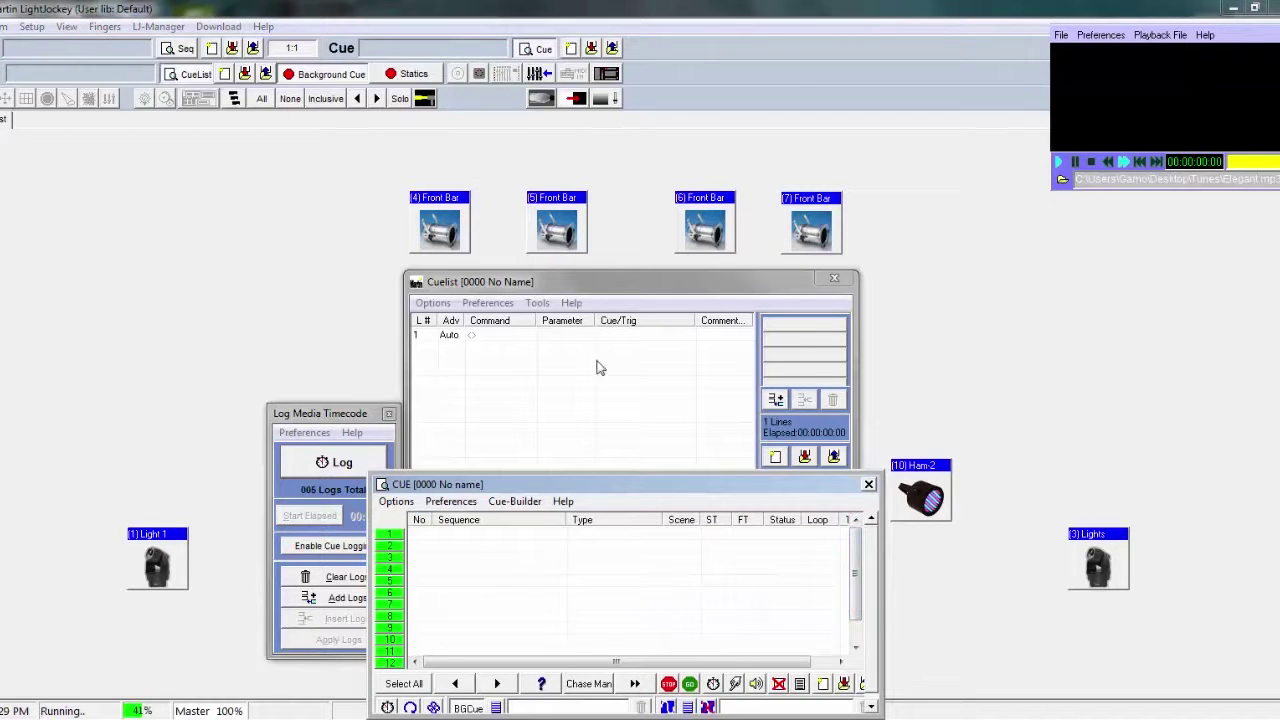
{"action": "left_click", "coordinate": [538, 50]}
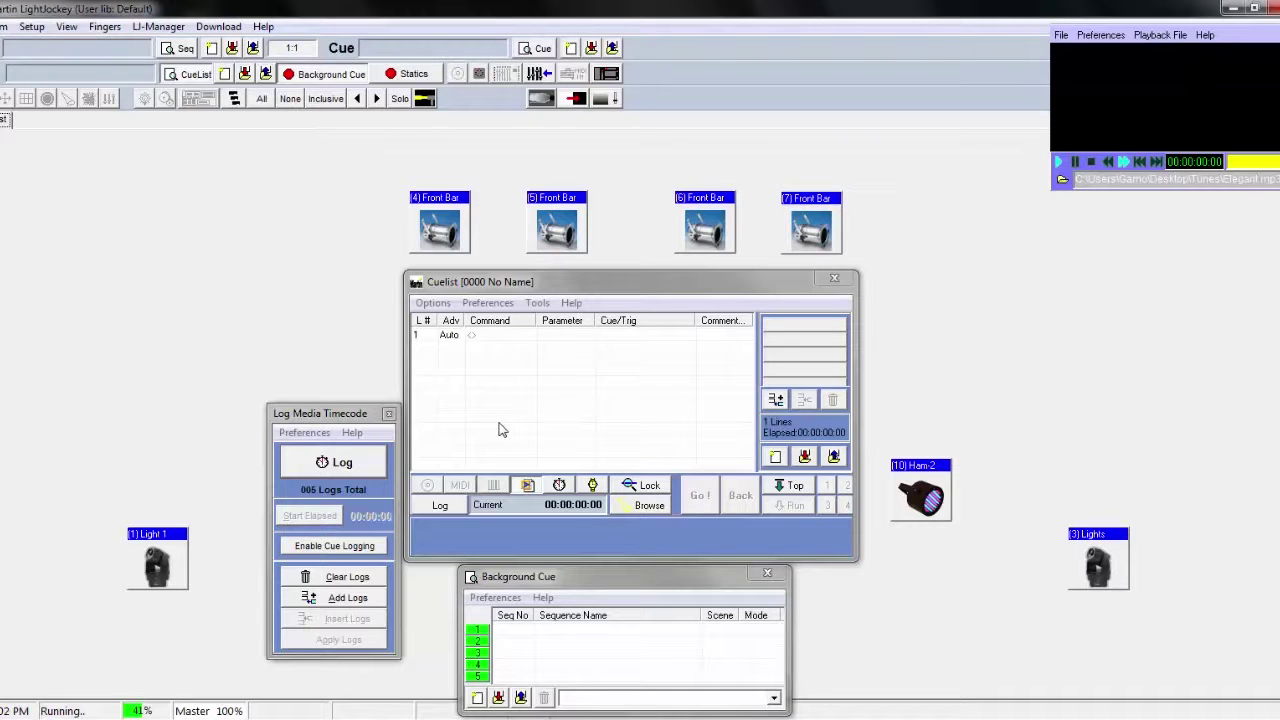
Step: Add the five logs as Wait for MP lines, then log and add one more as line 7
{"action": "left_click", "coordinate": [338, 600]}
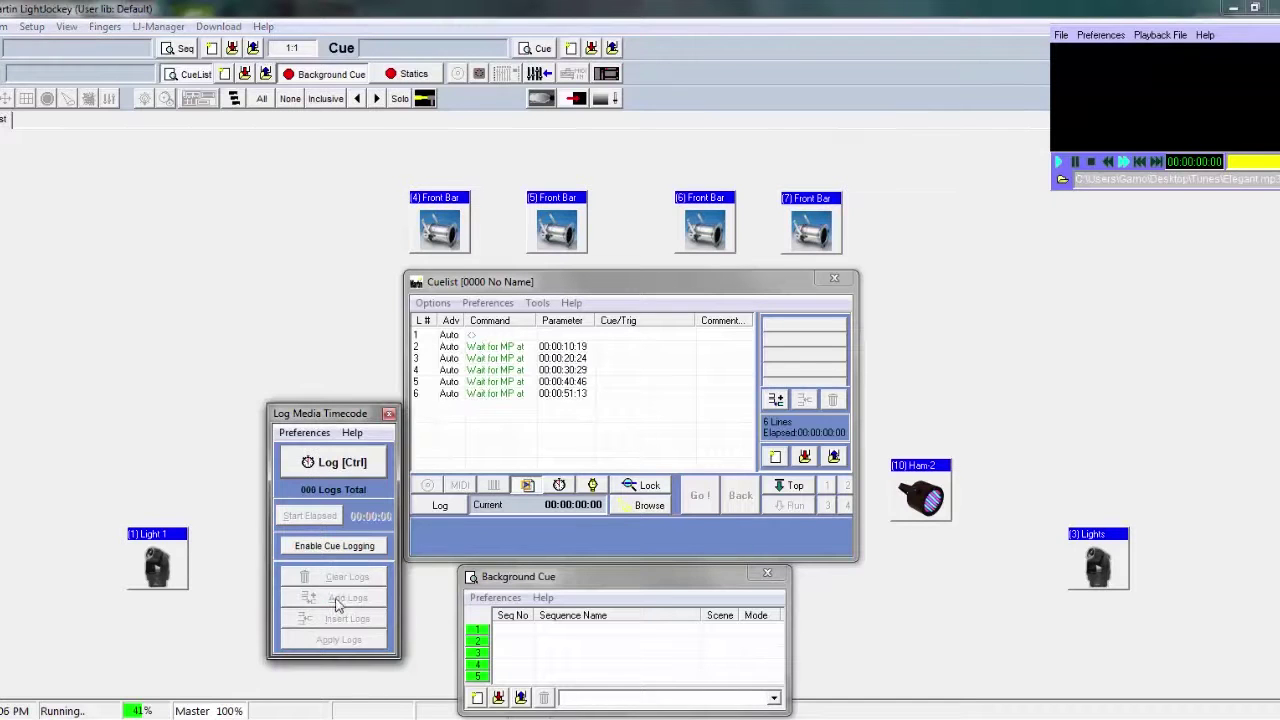
{"action": "left_click", "coordinate": [517, 335]}
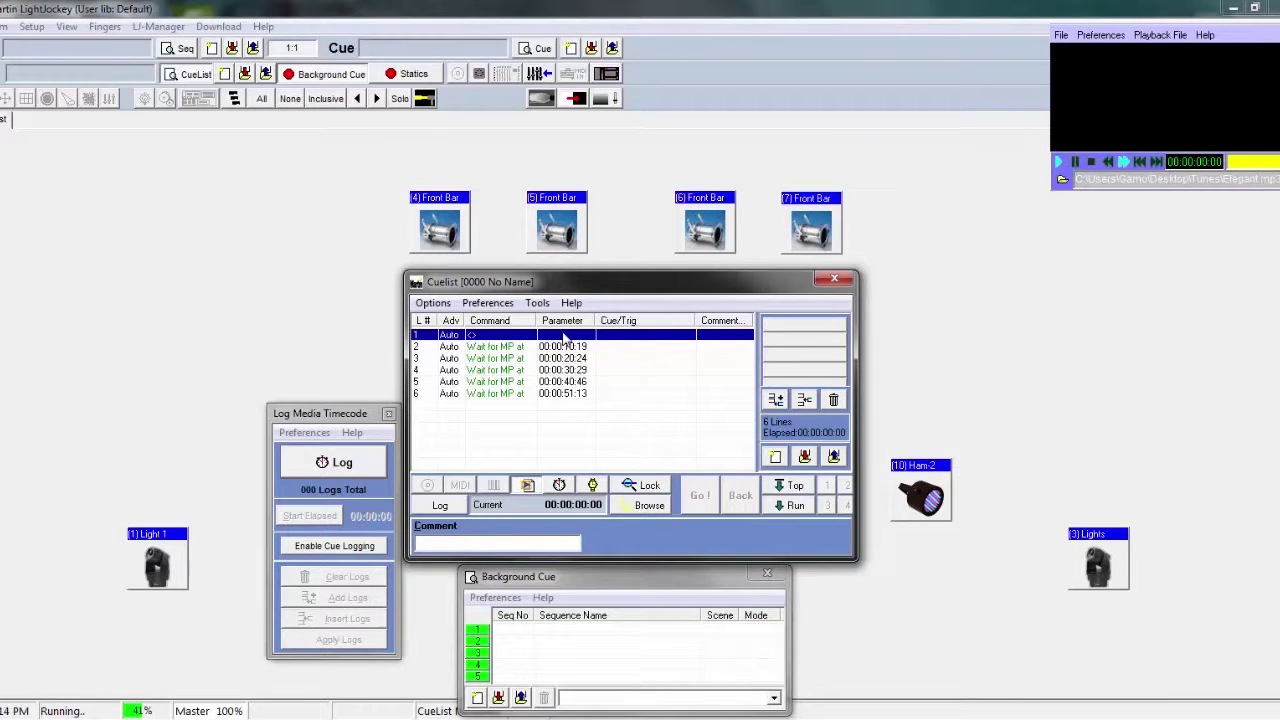
{"action": "left_click", "coordinate": [348, 462]}
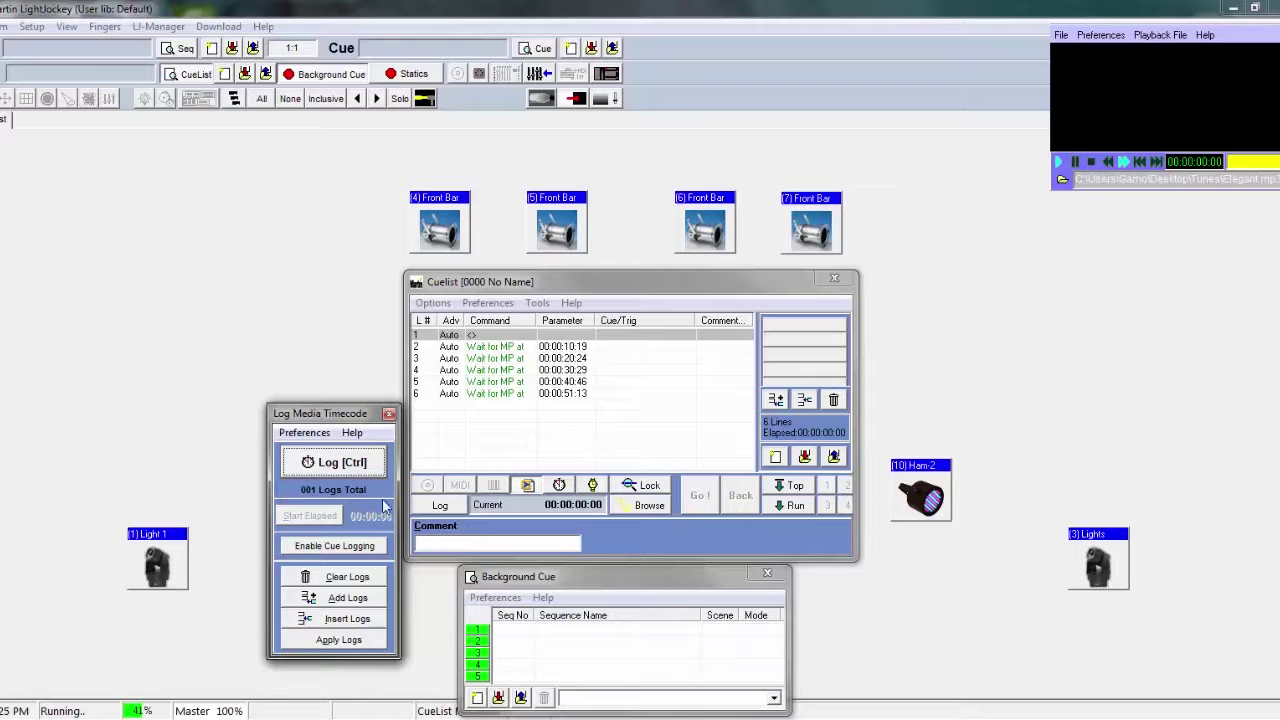
{"action": "left_click", "coordinate": [358, 600]}
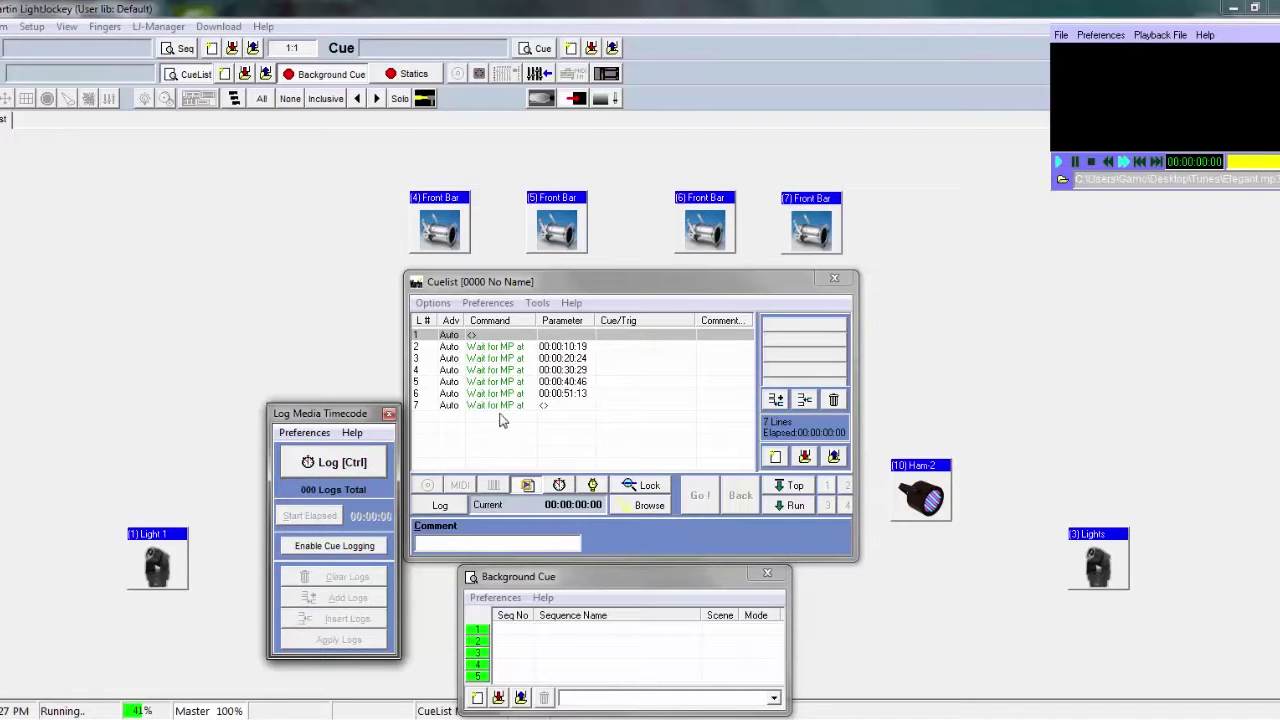
{"action": "left_click", "coordinate": [492, 405]}
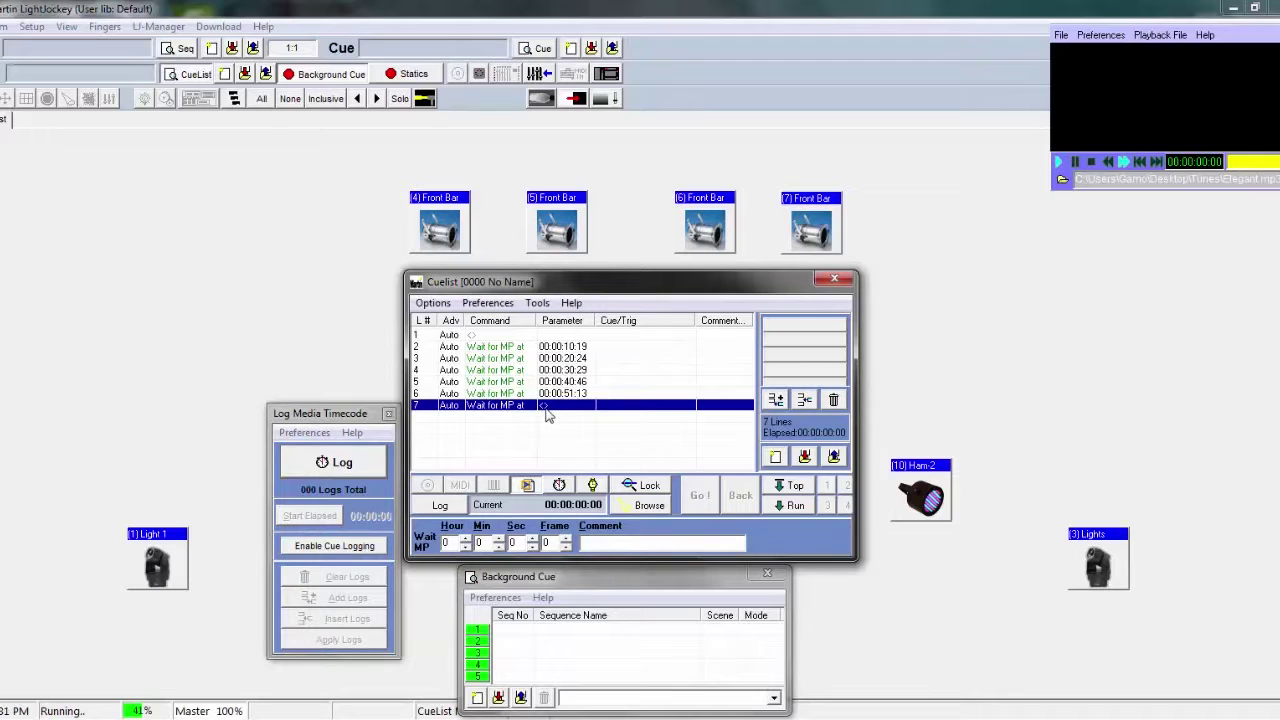
Step: Select cuelist lines 1, 6 and 7 and move the unset wait line to the top
{"action": "left_click", "coordinate": [490, 393], "text": "ctrl"}
{"action": "left_click", "coordinate": [490, 335], "text": "ctrl"}
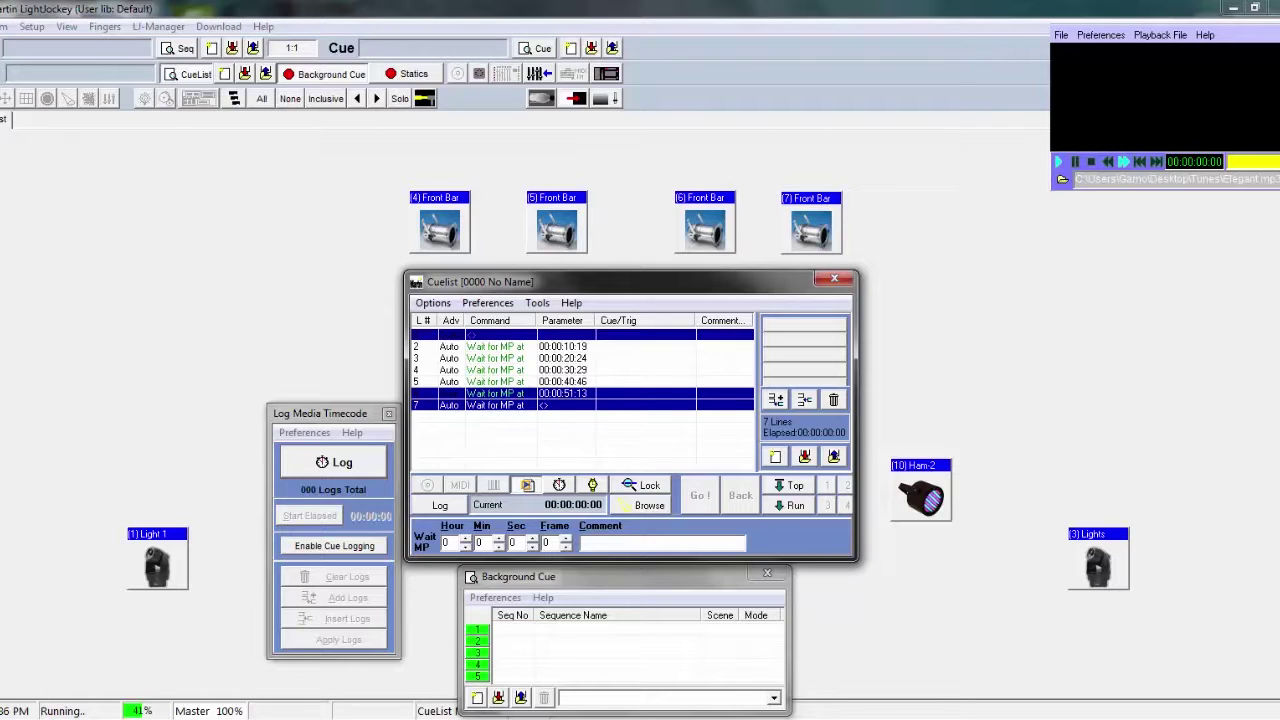
{"action": "left_click", "coordinate": [503, 331]}
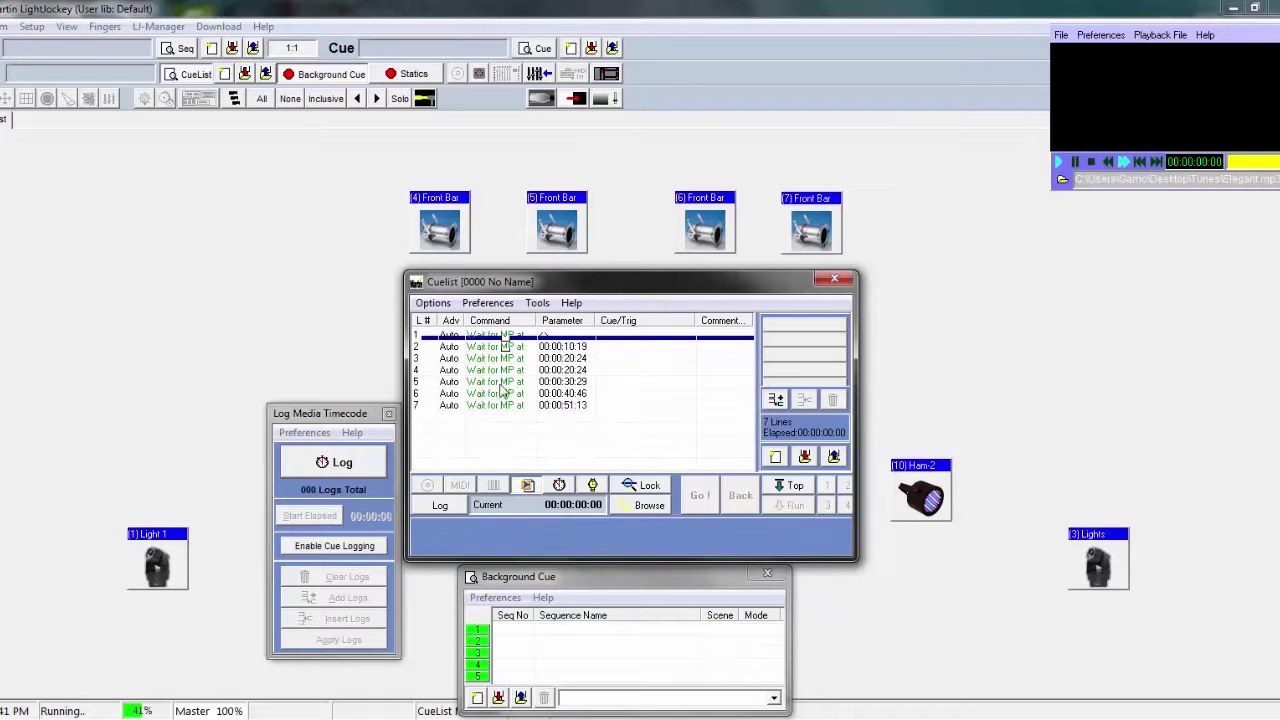
Step: Check the reordered wait lines, then bring up the Select Cue list of stored cues
{"action": "left_click", "coordinate": [502, 370]}
{"action": "left_click", "coordinate": [502, 346]}
{"action": "left_click", "coordinate": [502, 336]}
{"action": "left_click", "coordinate": [503, 359]}
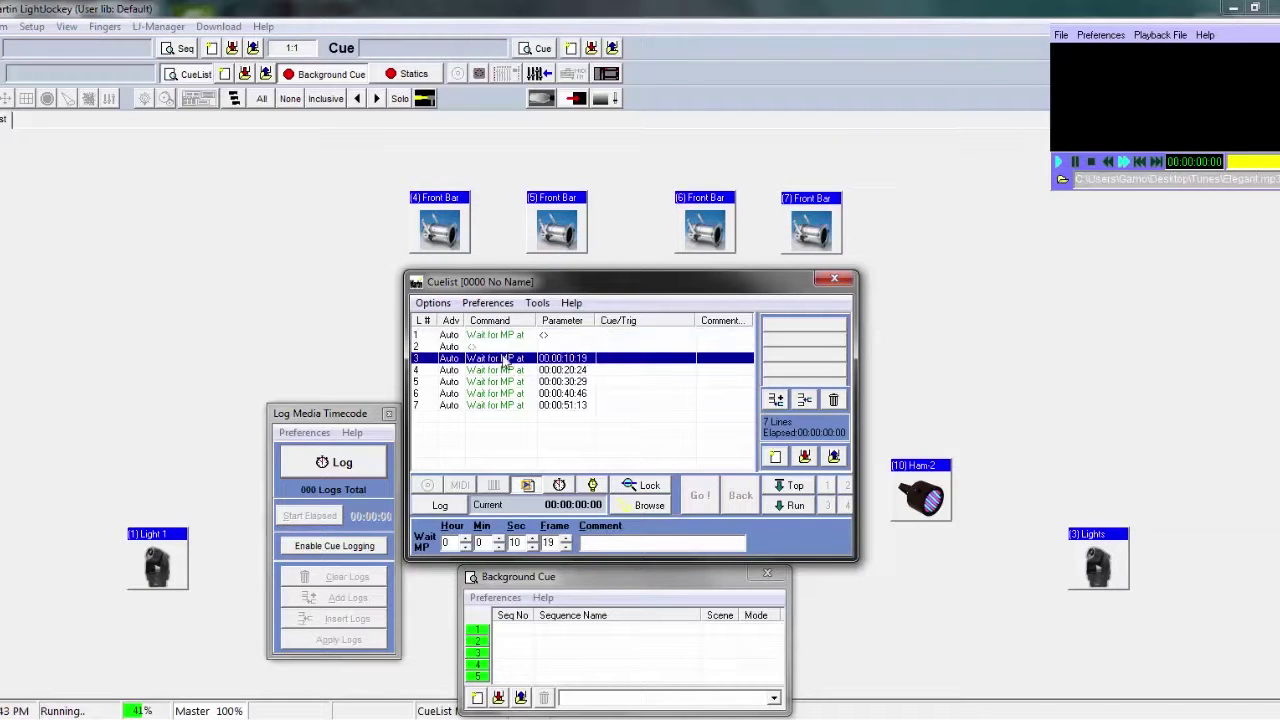
{"action": "left_click", "coordinate": [502, 347]}
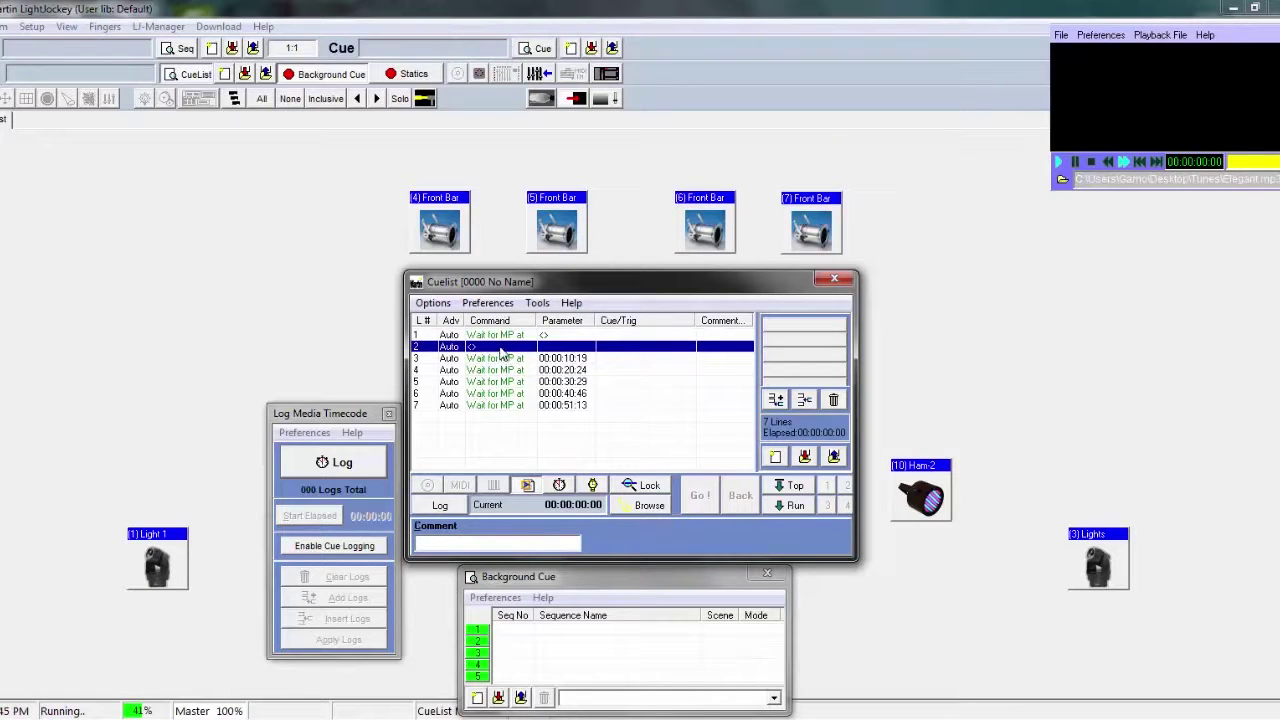
{"action": "right_click", "coordinate": [512, 358]}
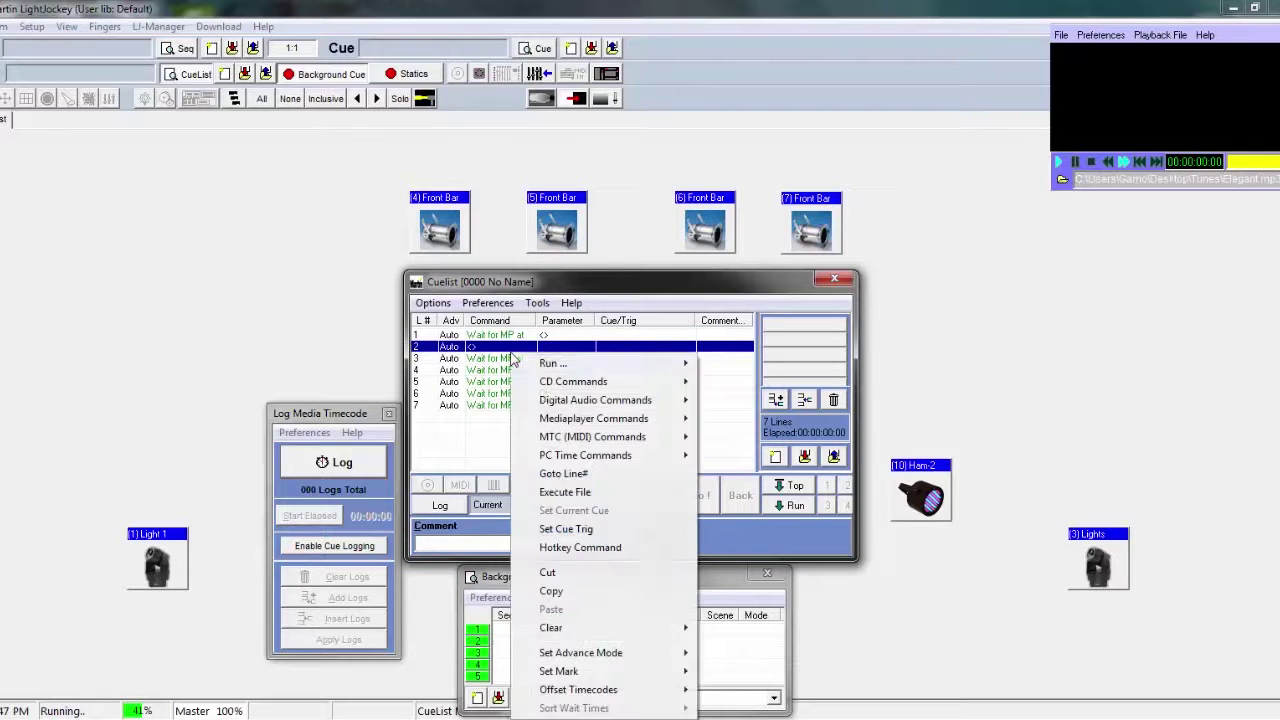
{"action": "left_click", "coordinate": [480, 372]}
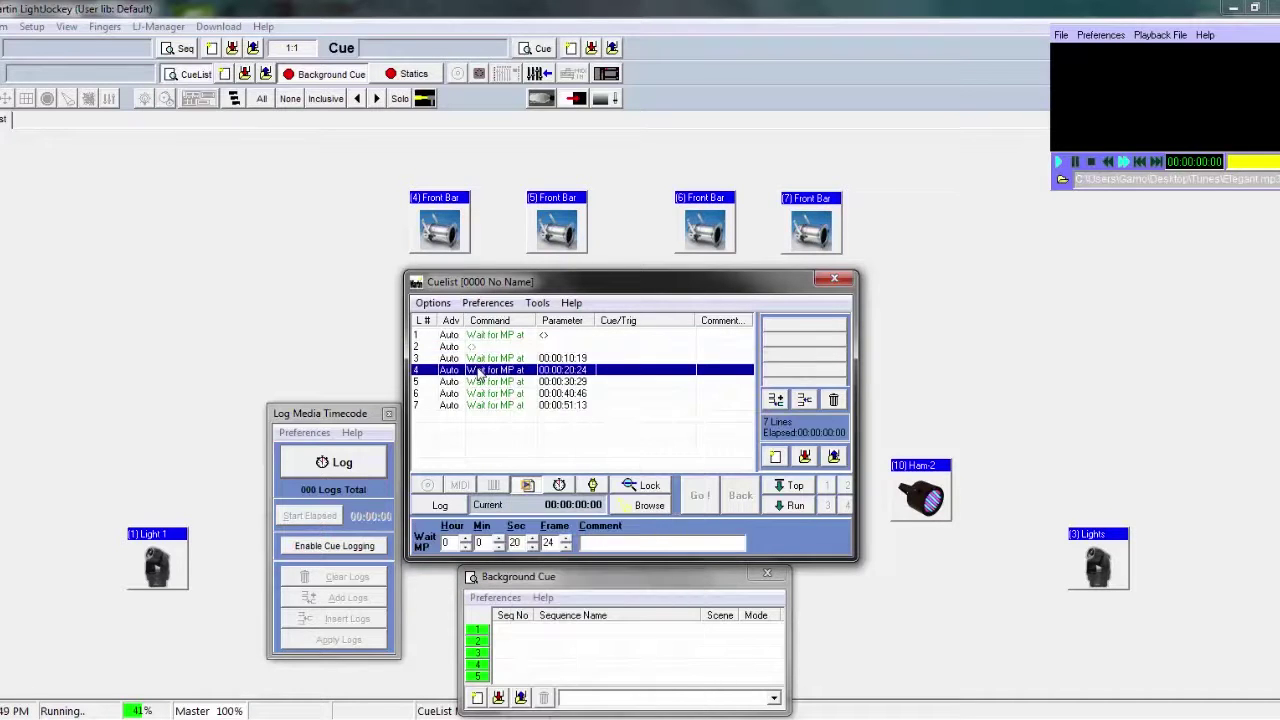
{"action": "left_click", "coordinate": [486, 348]}
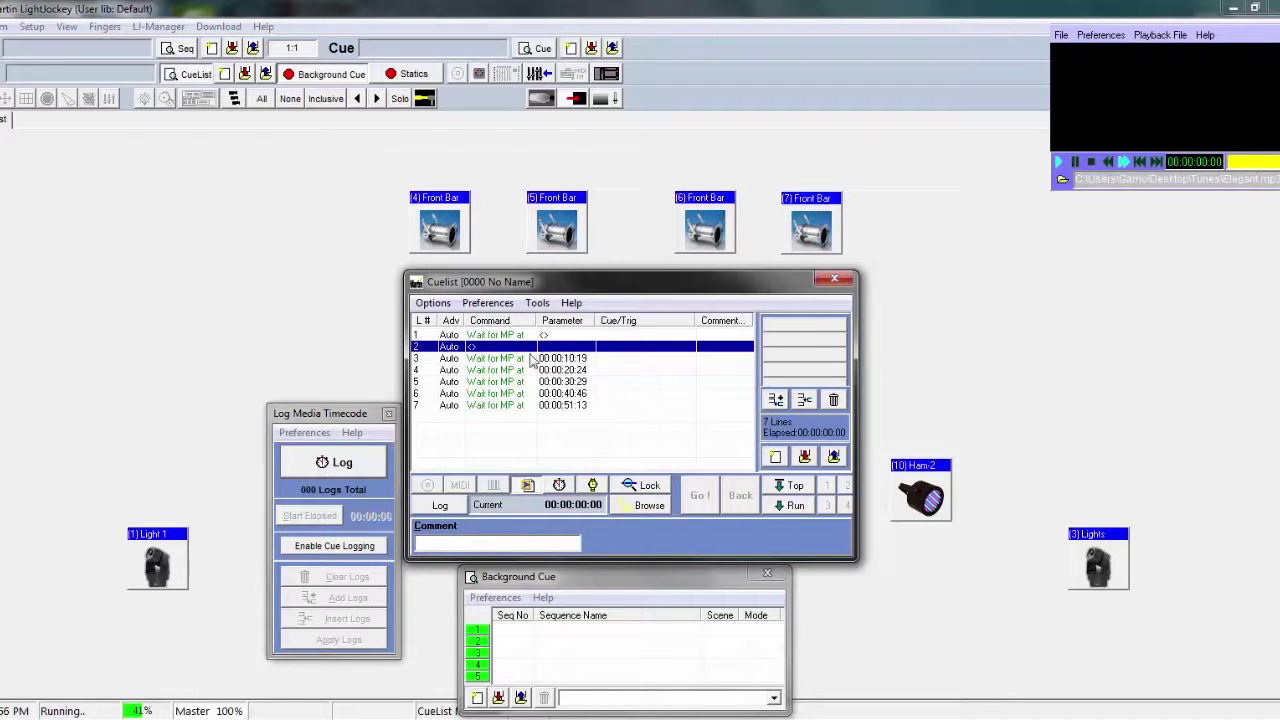
{"action": "left_click", "coordinate": [567, 337]}
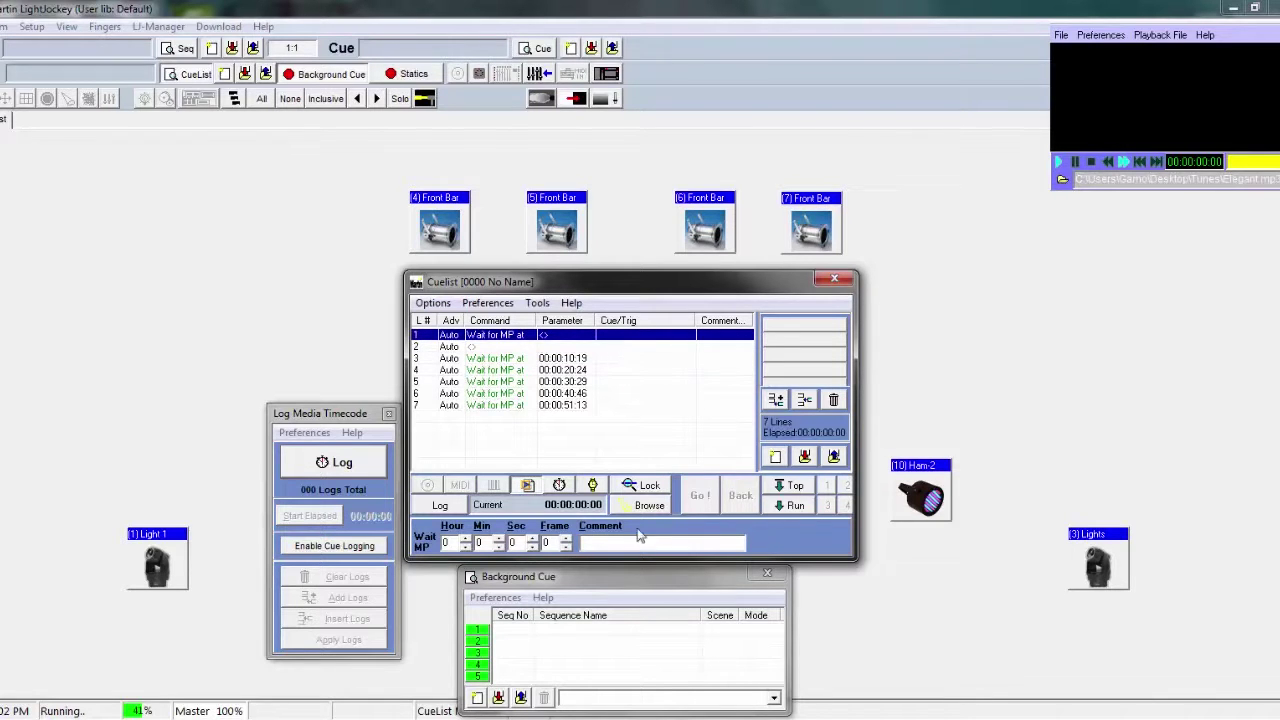
{"action": "left_click", "coordinate": [612, 48]}
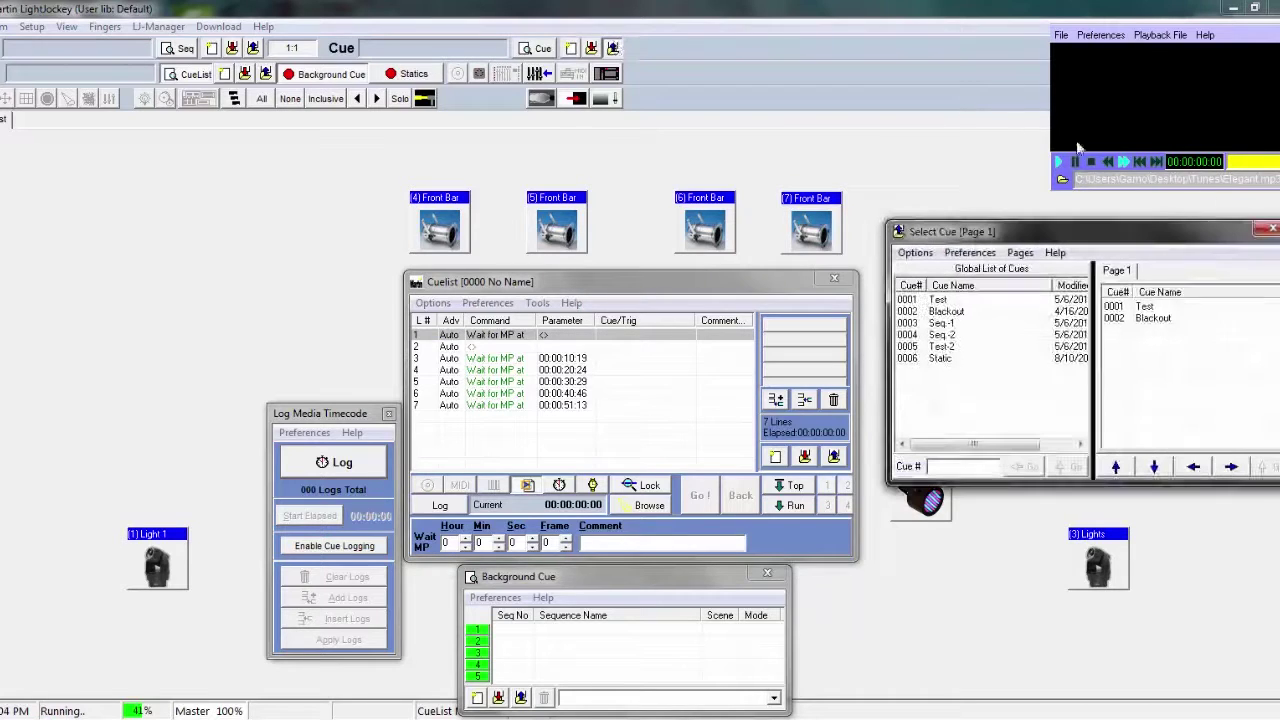
Step: Assign Seq-1 to cuelist line 1 and Seq-2 to the 00:00:10:19 wait line
{"action": "left_click", "coordinate": [962, 324]}
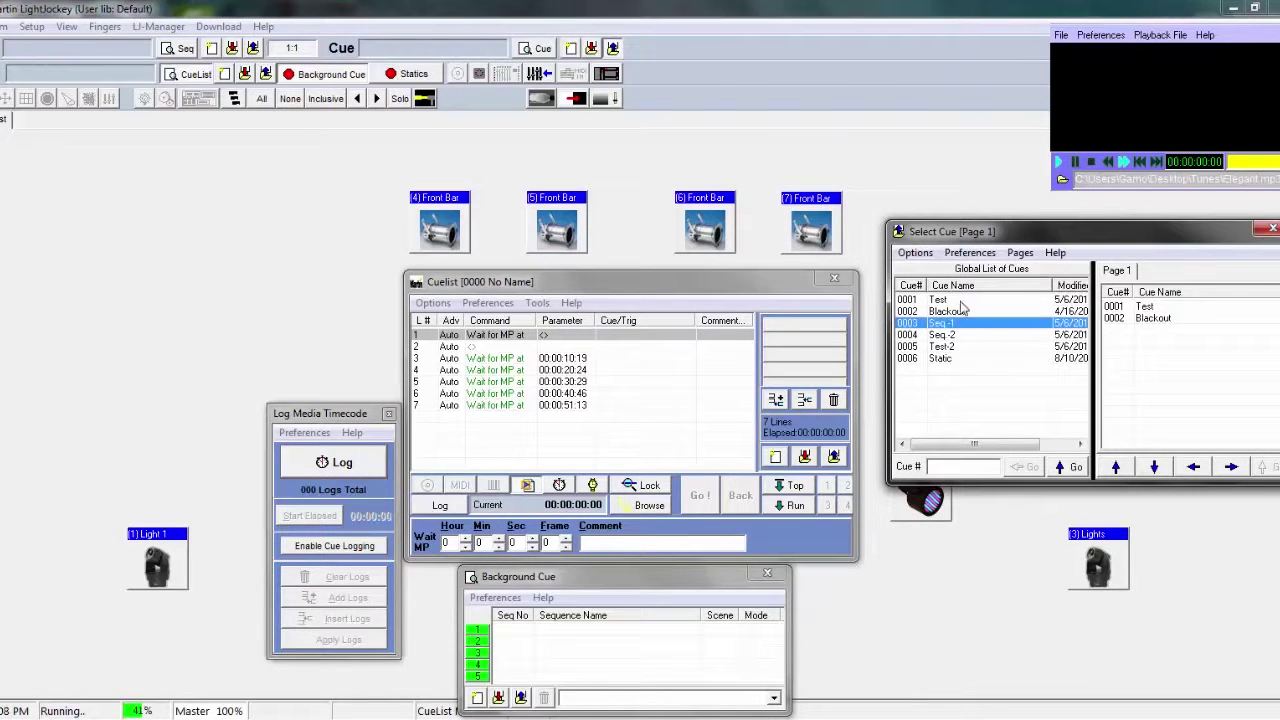
{"action": "left_click_drag", "start_coordinate": [962, 324], "coordinate": [662, 345]}
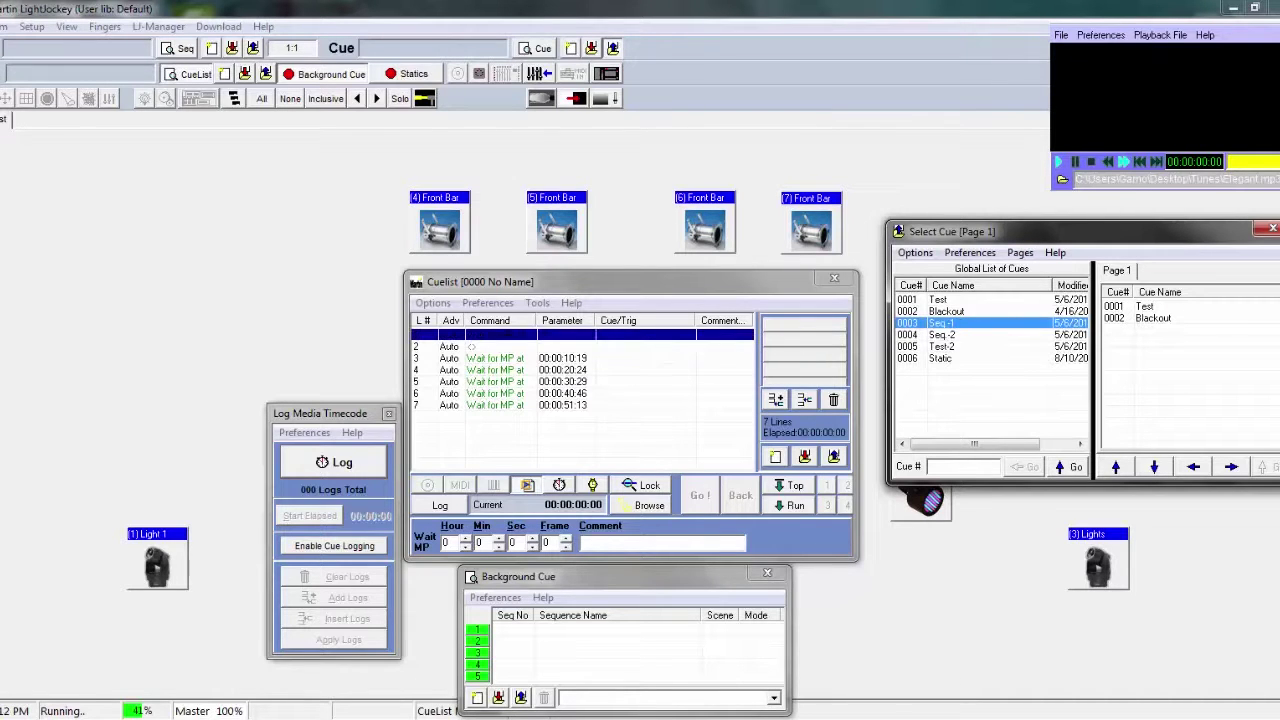
{"action": "left_click", "coordinate": [650, 335]}
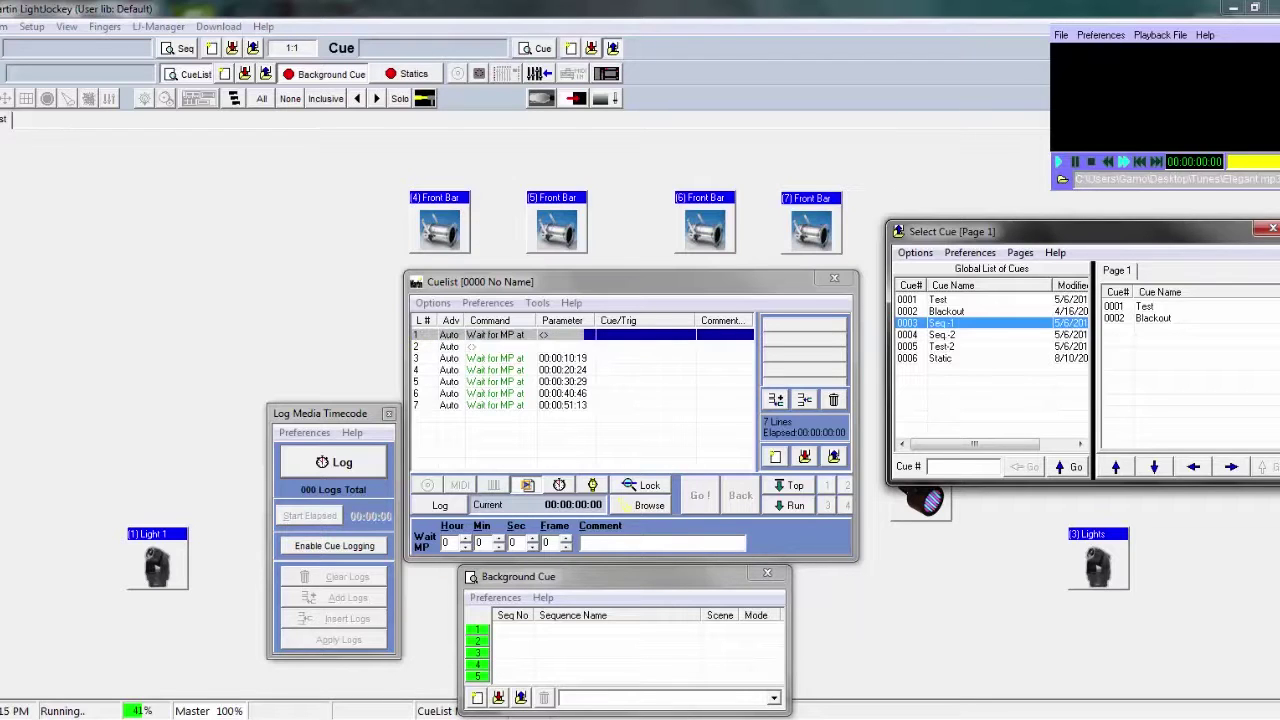
{"action": "left_click", "coordinate": [638, 347]}
{"action": "left_click", "coordinate": [943, 336]}
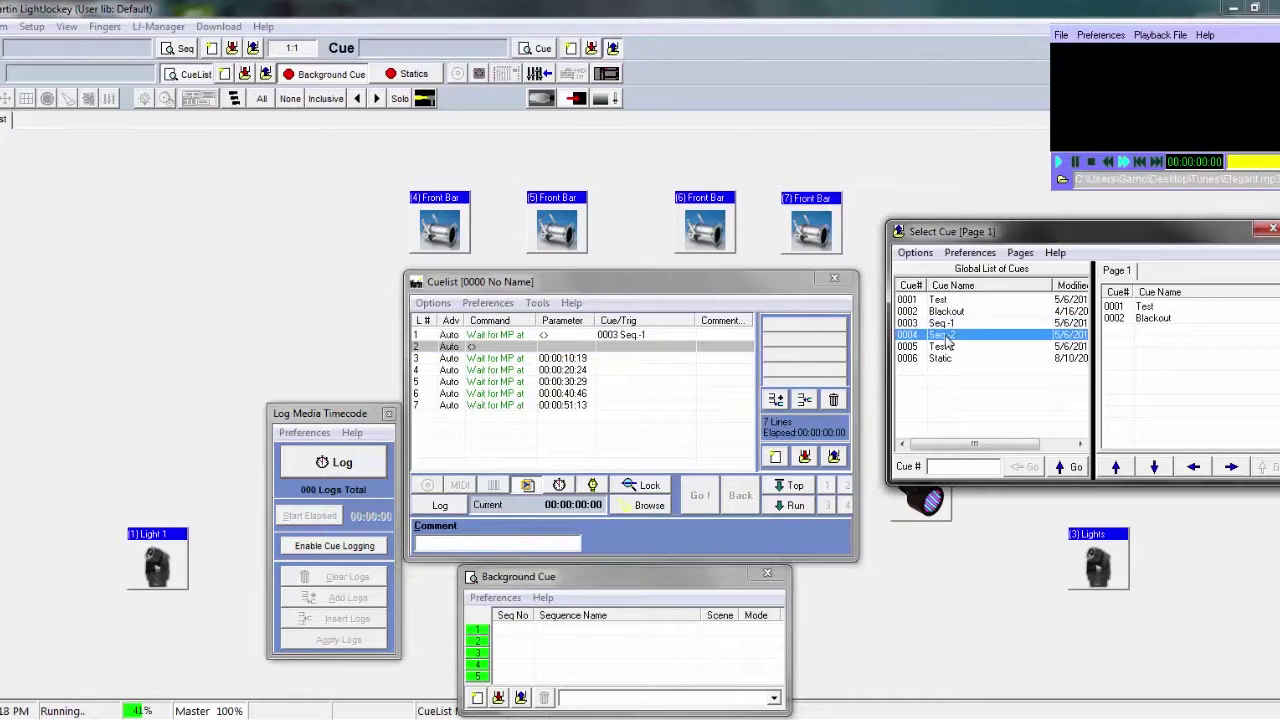
{"action": "left_click", "coordinate": [640, 358]}
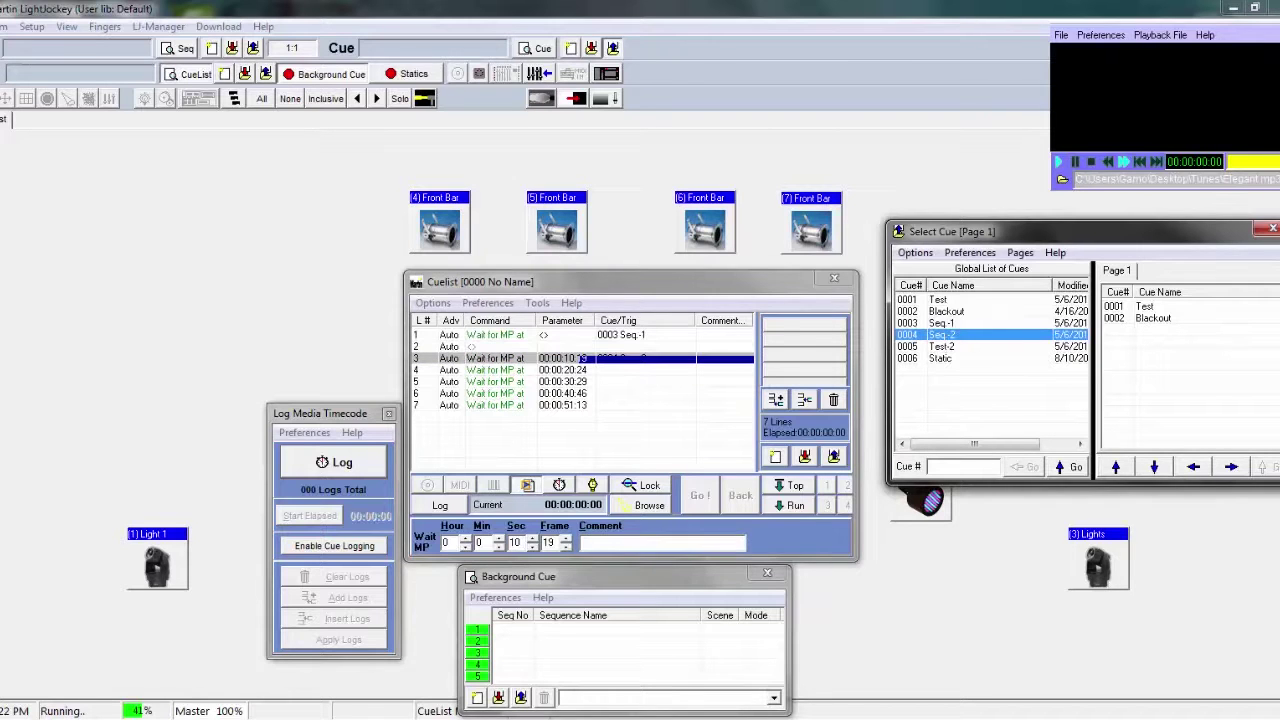
Step: Assign Test, Test-2 and Static to cuelist wait lines 4, 5 and 7
{"action": "left_click", "coordinate": [990, 347]}
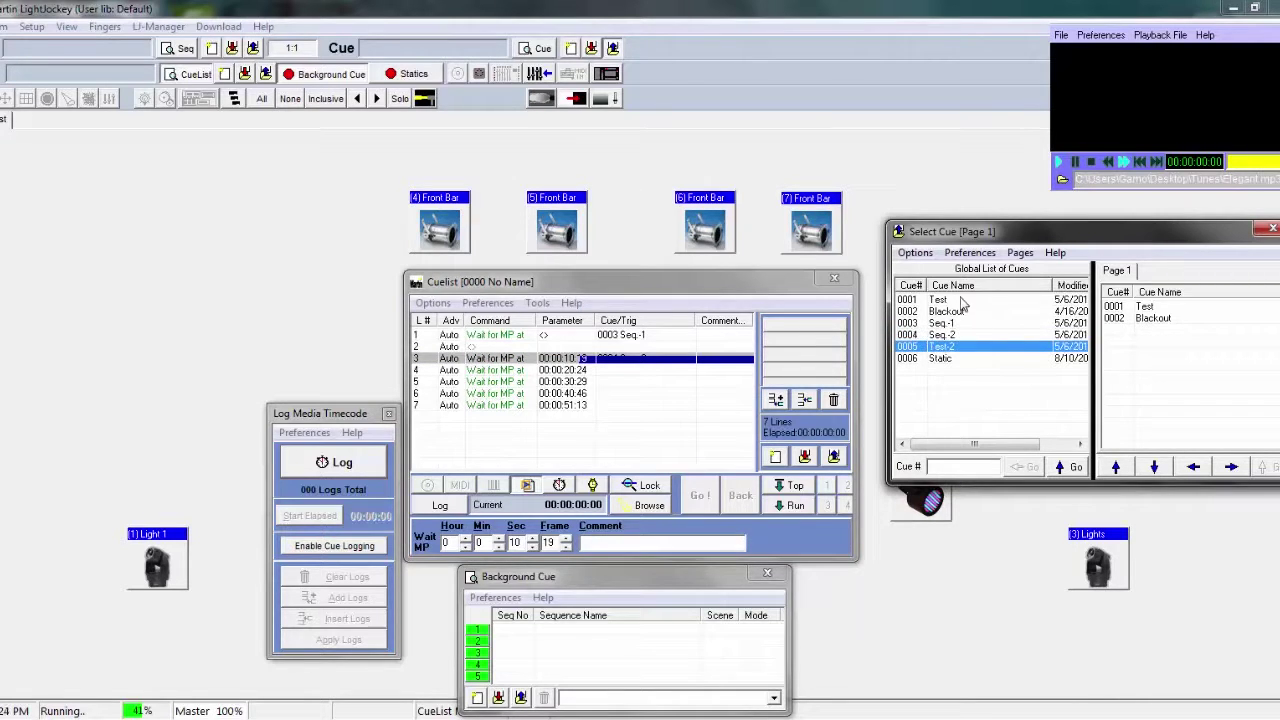
{"action": "left_click", "coordinate": [963, 301]}
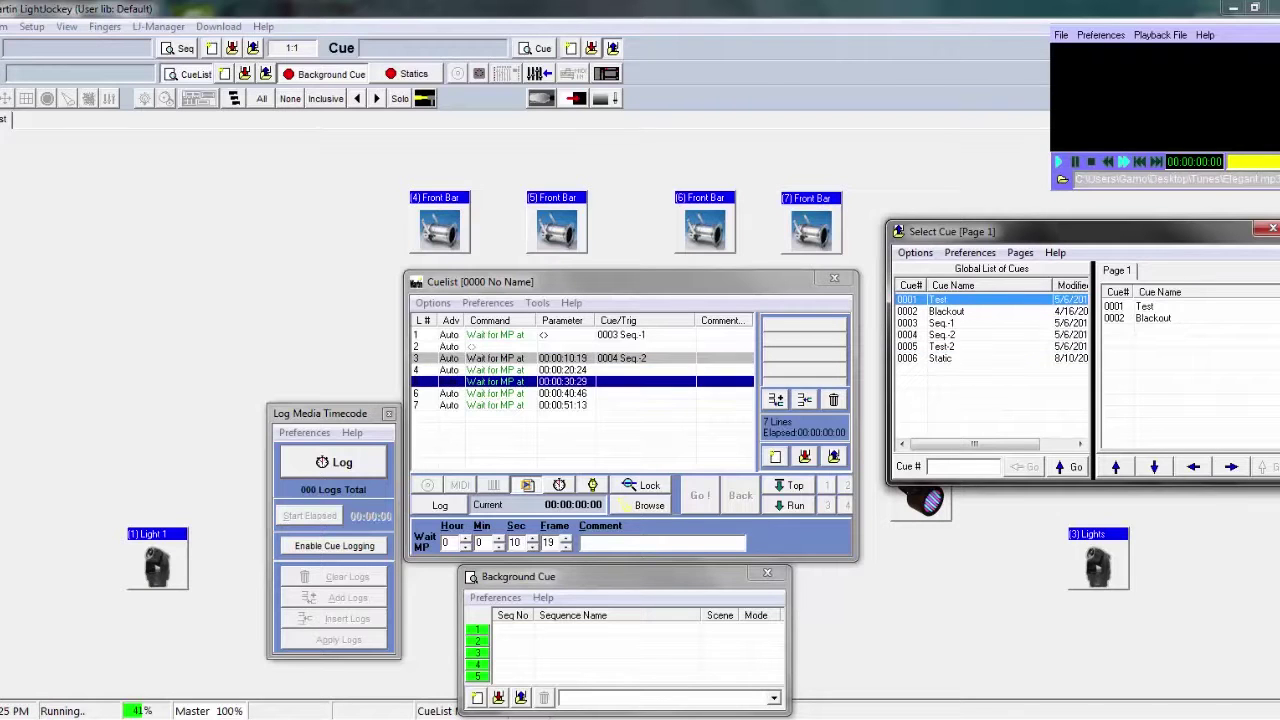
{"action": "left_click", "coordinate": [960, 347]}
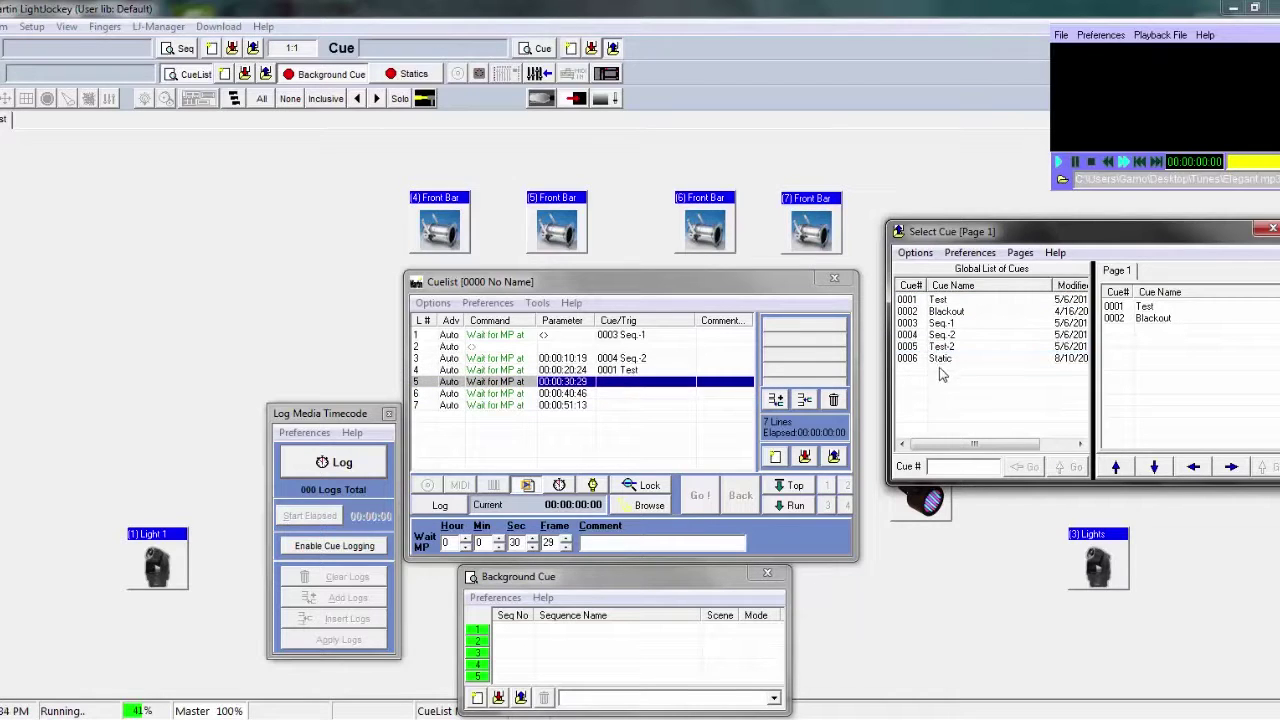
{"action": "left_click", "coordinate": [945, 360]}
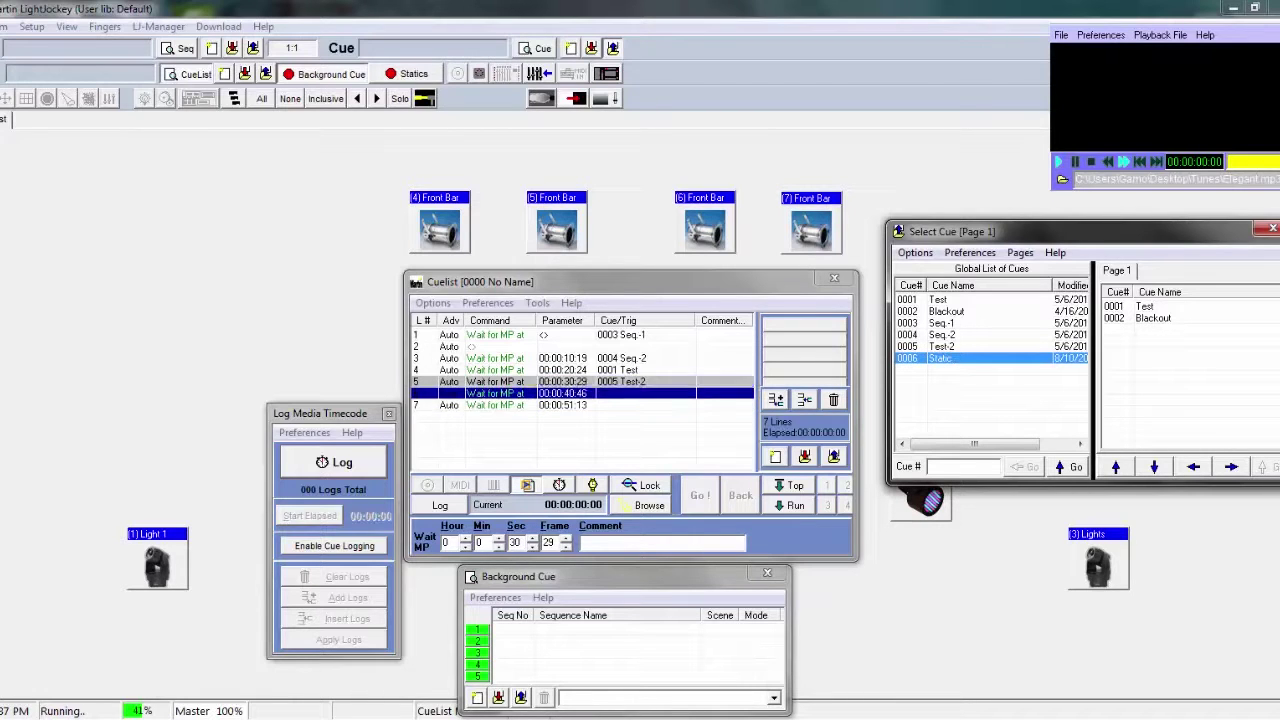
{"action": "left_click", "coordinate": [660, 405]}
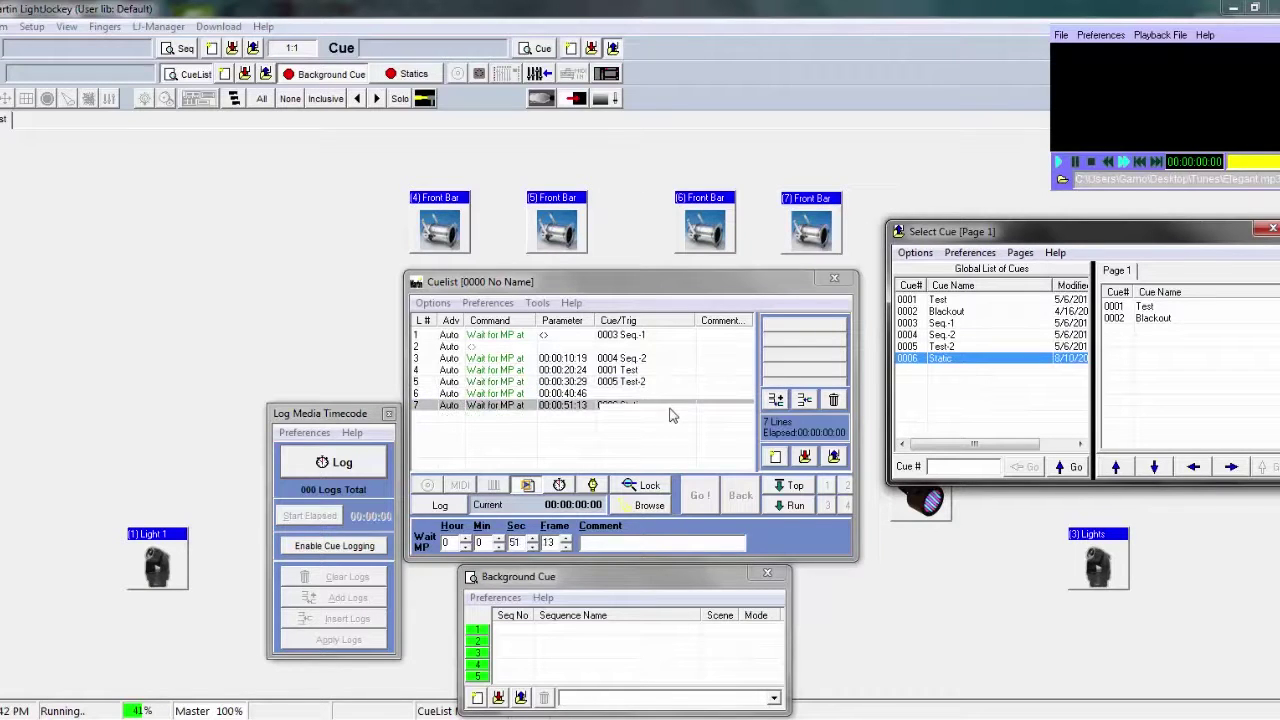
{"action": "left_click", "coordinate": [662, 394]}
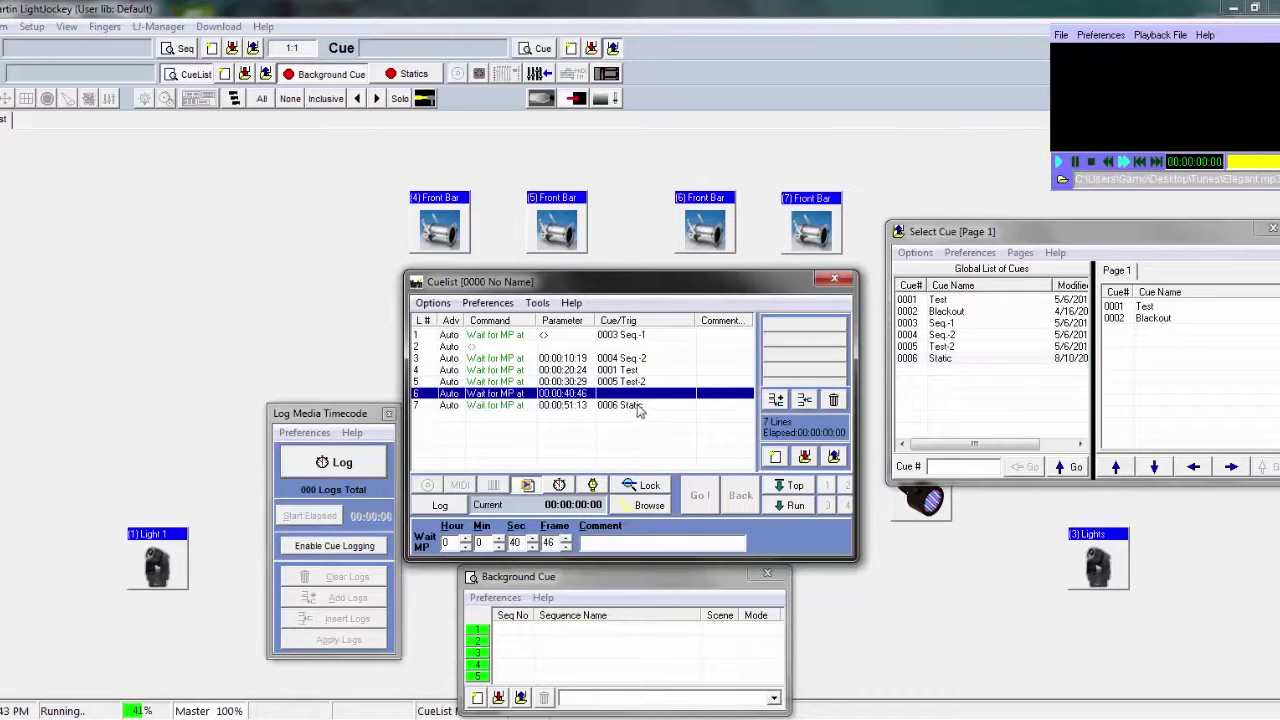